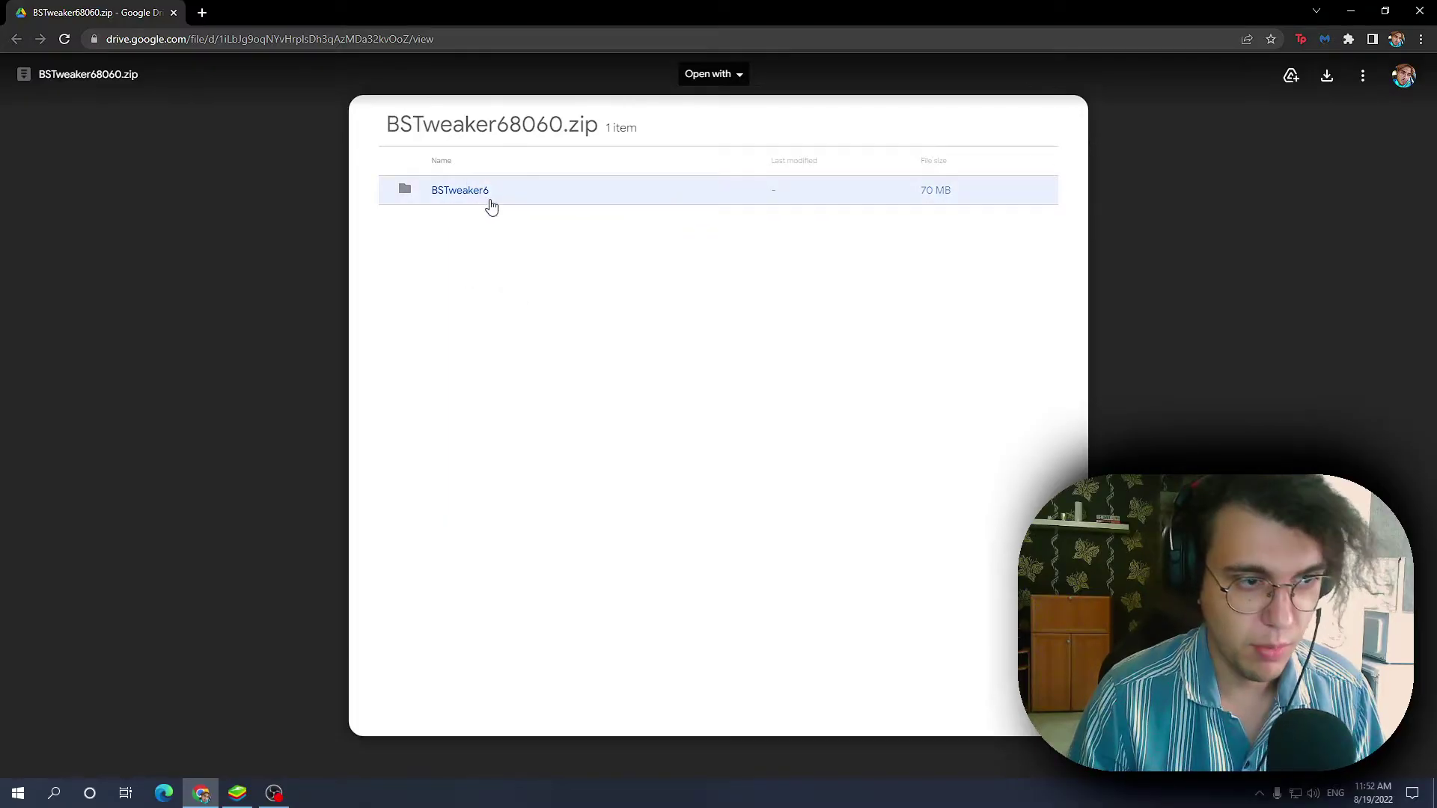
Download BSTweaker68060.zip from Google Drive despite the virus scan warning and show the downloaded file in its folder.
{"action": "left_click", "coordinate": [1323, 80]}
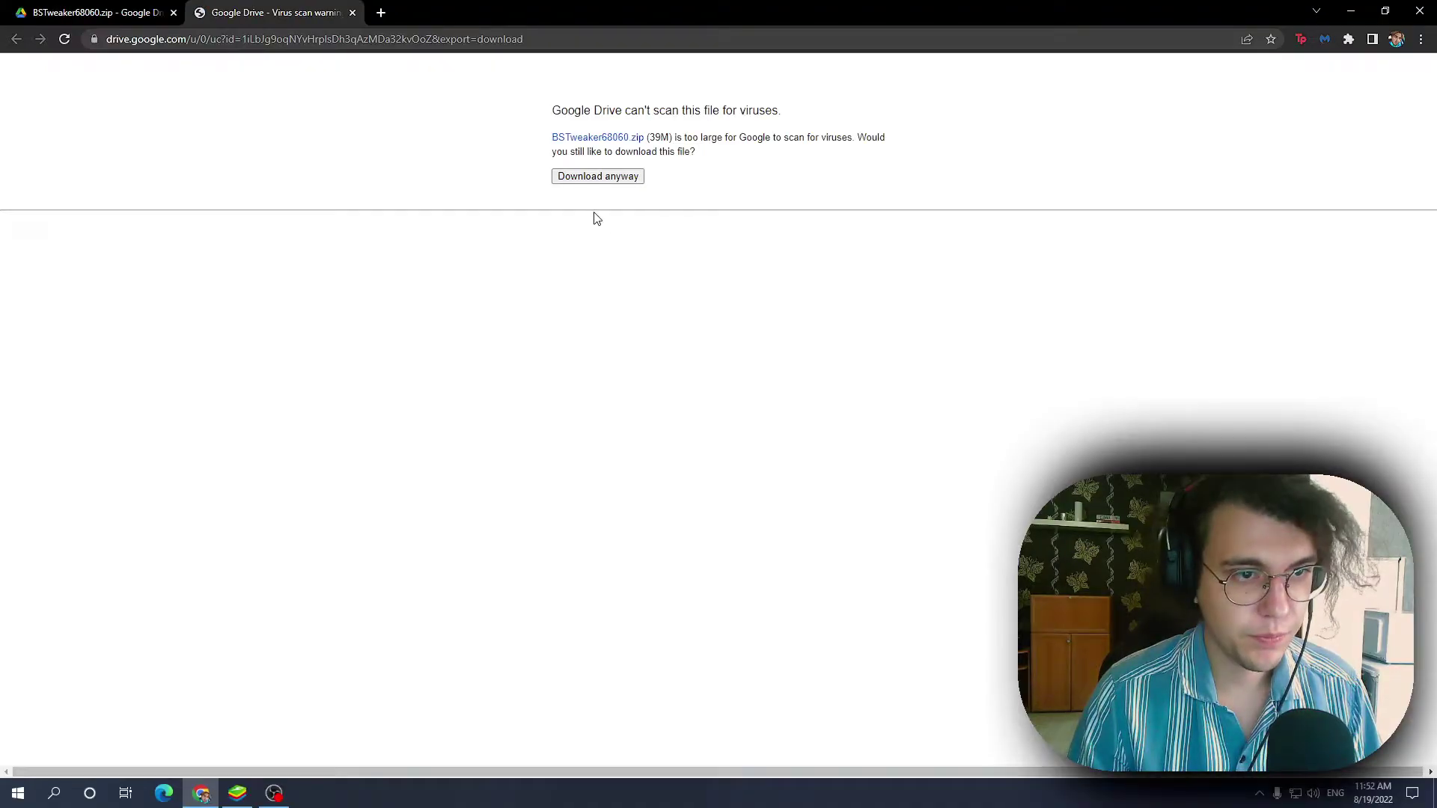
{"action": "left_click", "coordinate": [596, 179]}
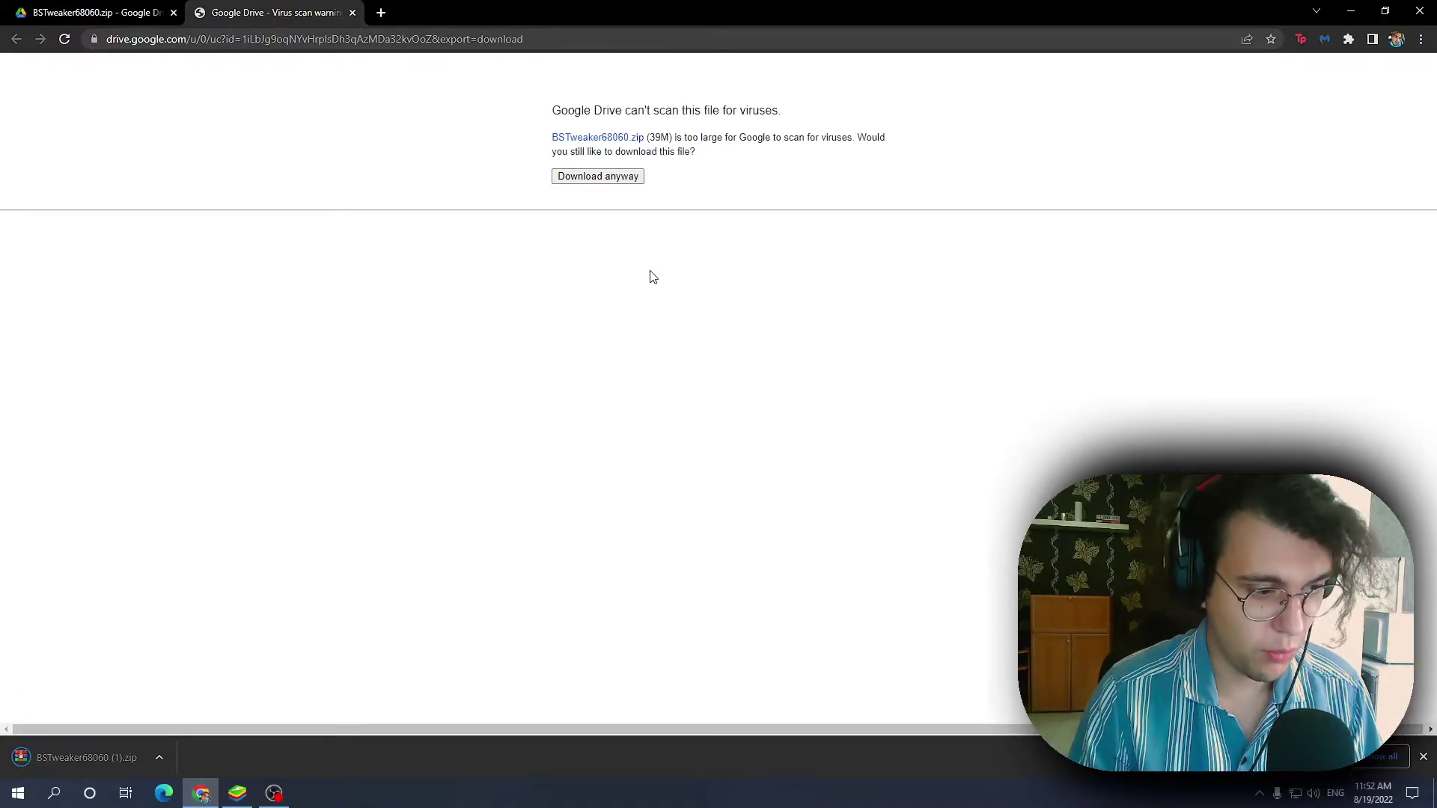
{"action": "left_click", "coordinate": [164, 760]}
{"action": "left_click", "coordinate": [191, 707]}
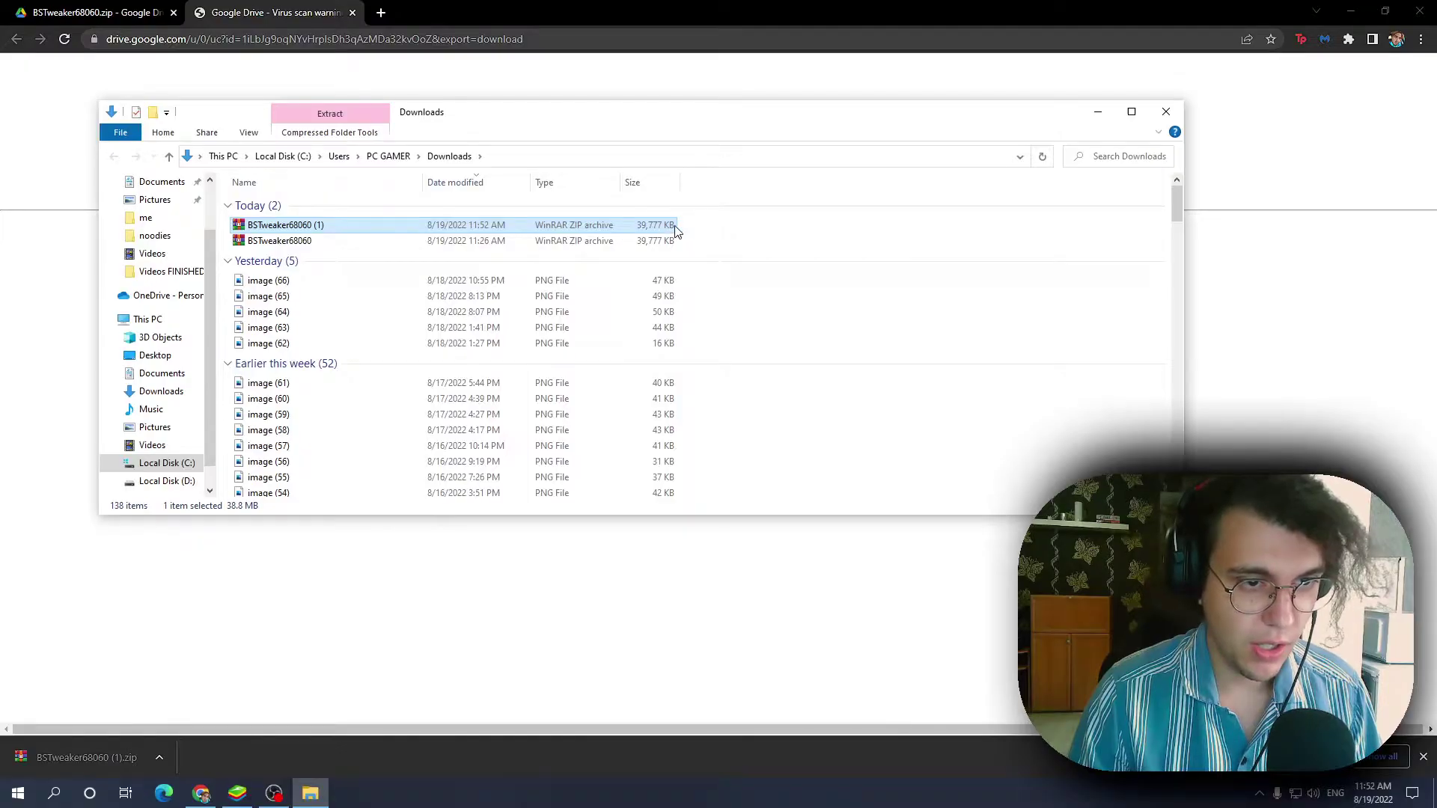
Create a new folder named BS TWEAKER in Downloads.
{"action": "right_click", "coordinate": [700, 229]}
{"action": "mouse_move", "coordinate": [729, 414]}
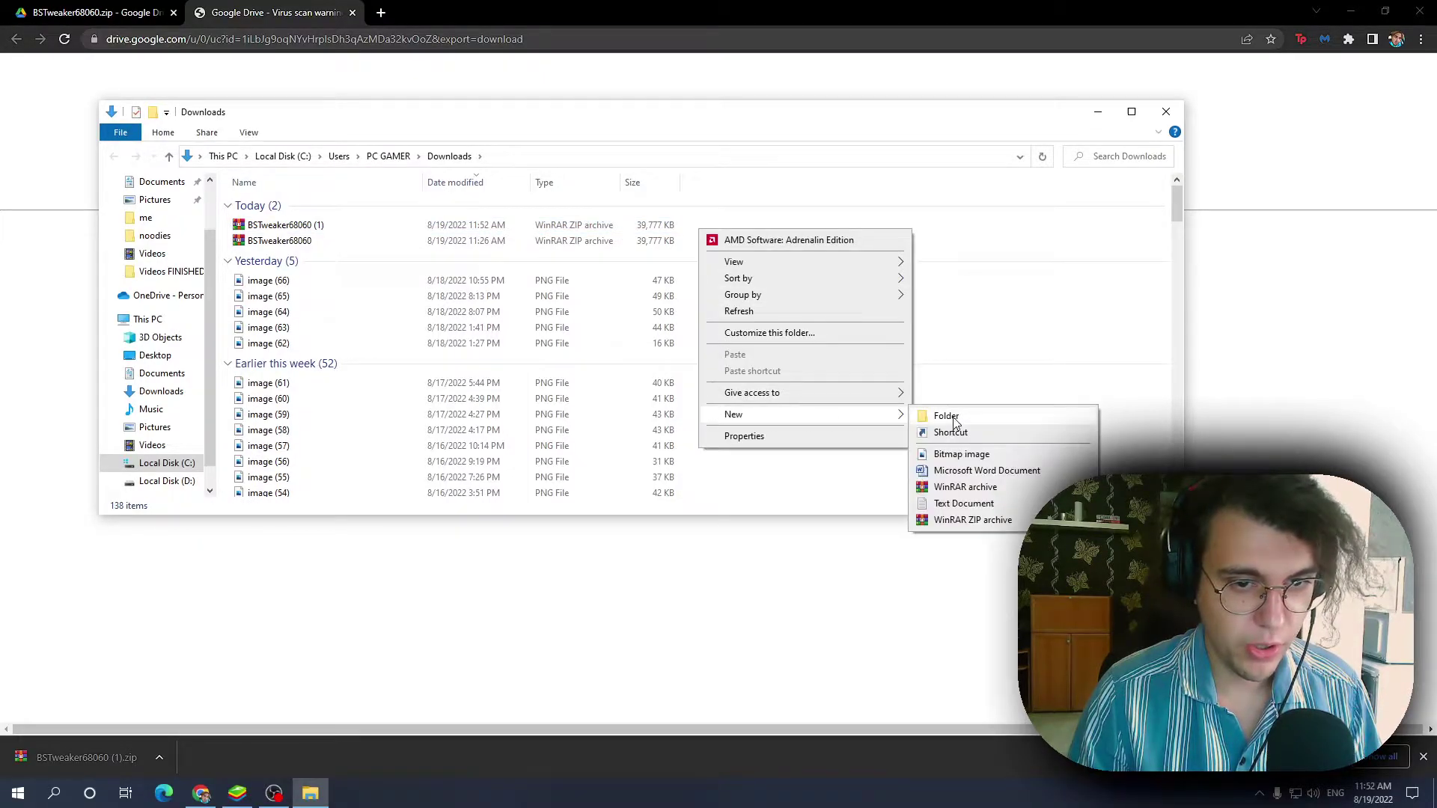
{"action": "left_click", "coordinate": [954, 417]}
{"action": "type", "text": "BS T"}
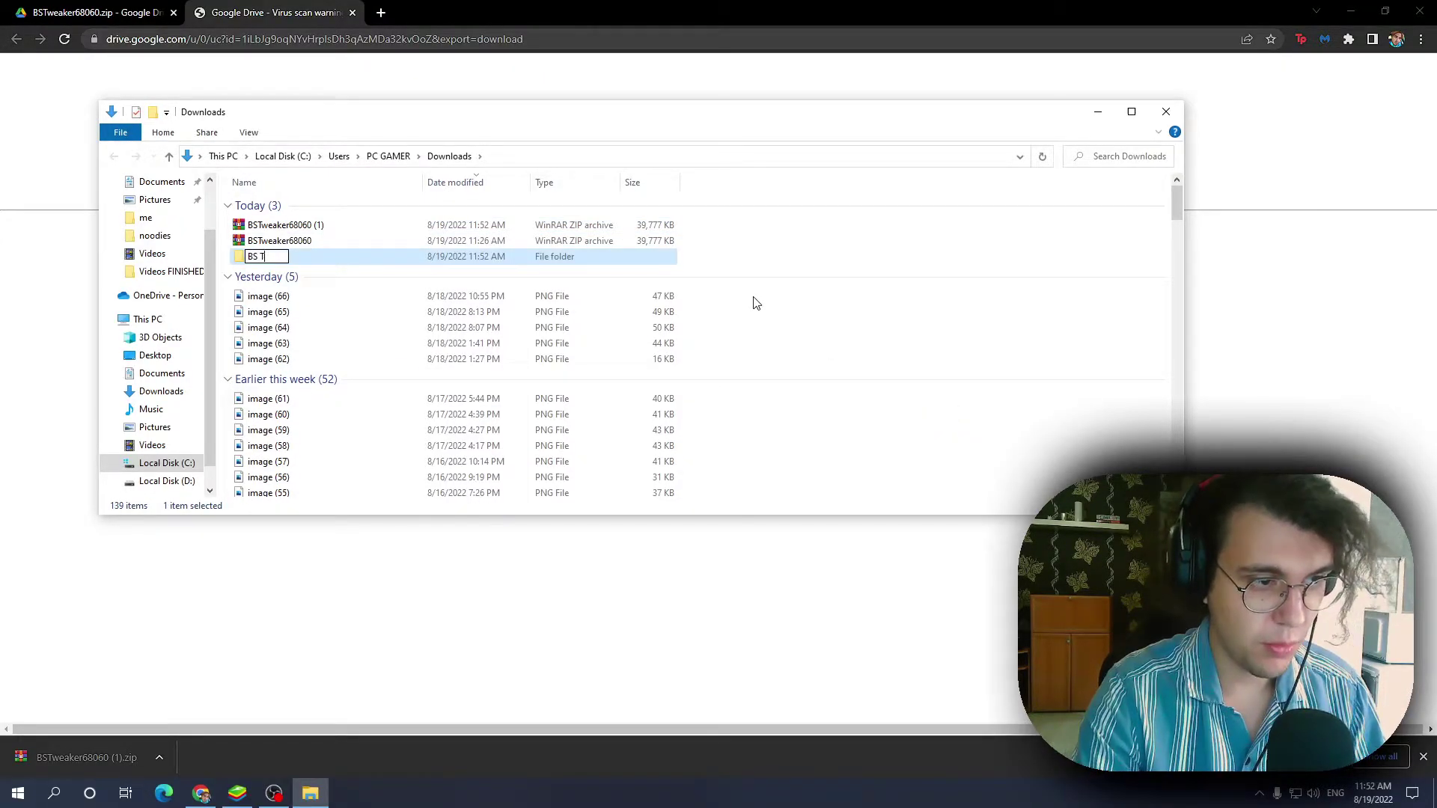
{"action": "type", "text": "WEAKER"}
{"action": "key", "text": "Return"}
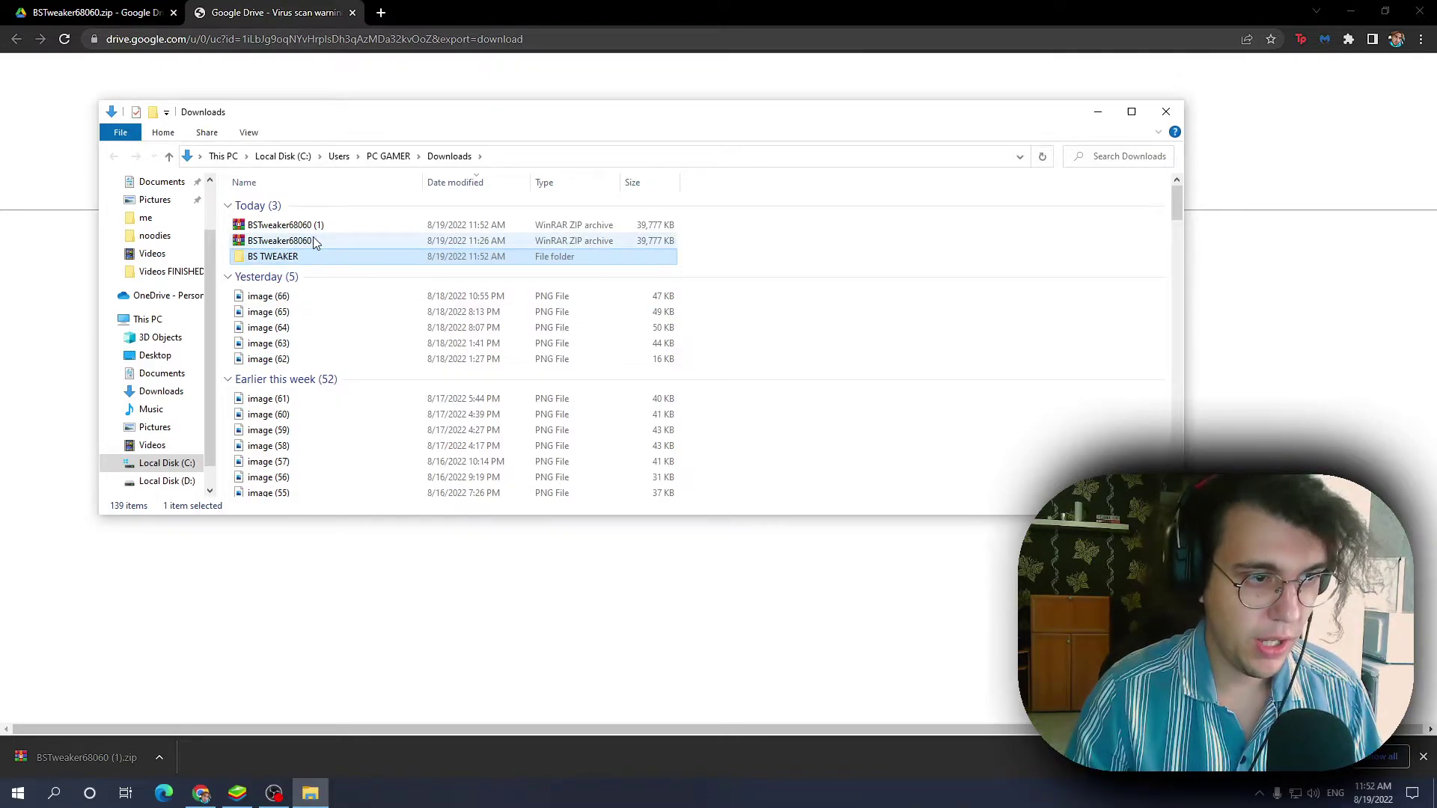
Move the newly downloaded BSTweaker68060 (1) archive into the BS TWEAKER folder.
{"action": "left_click_drag", "start_coordinate": [314, 225], "coordinate": [290, 257]}
{"action": "left_click", "coordinate": [281, 226]}
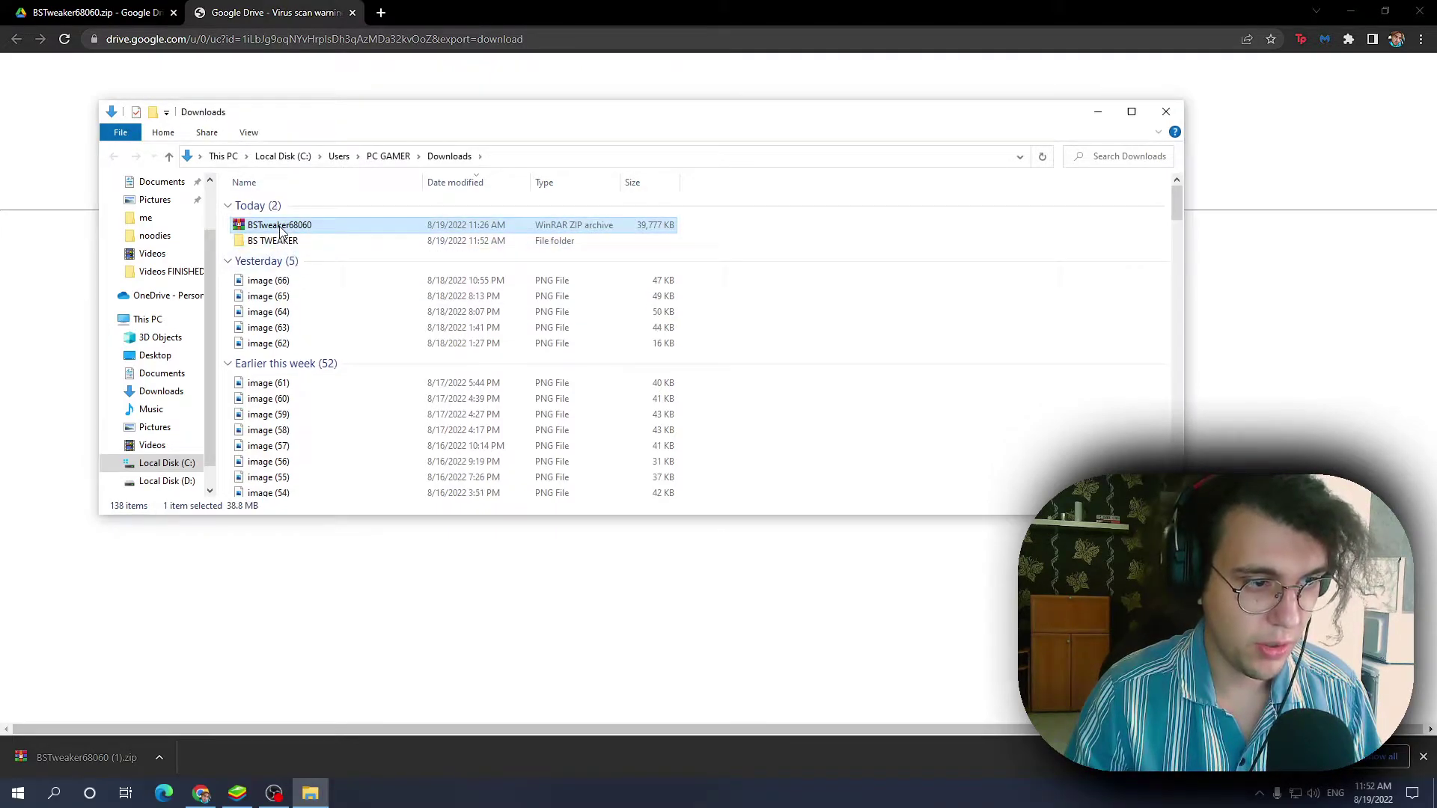
{"action": "double_click", "coordinate": [280, 226]}
{"action": "key", "text": "Escape"}
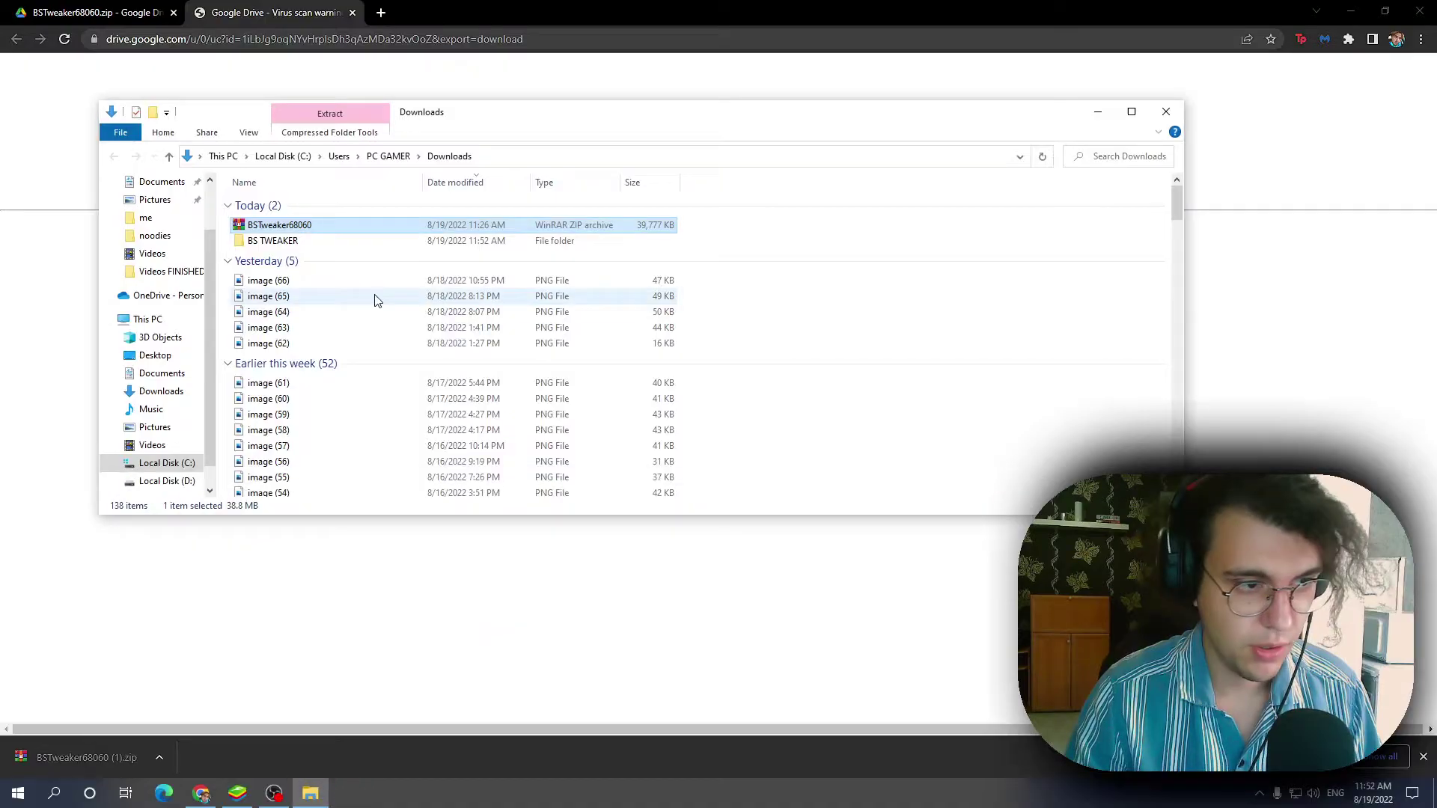
Extract the BSTweaker68060 (1) archive inside the BS TWEAKER folder and open the extracted BSTweaker6 folder.
{"action": "double_click", "coordinate": [282, 240]}
{"action": "left_click", "coordinate": [270, 207]}
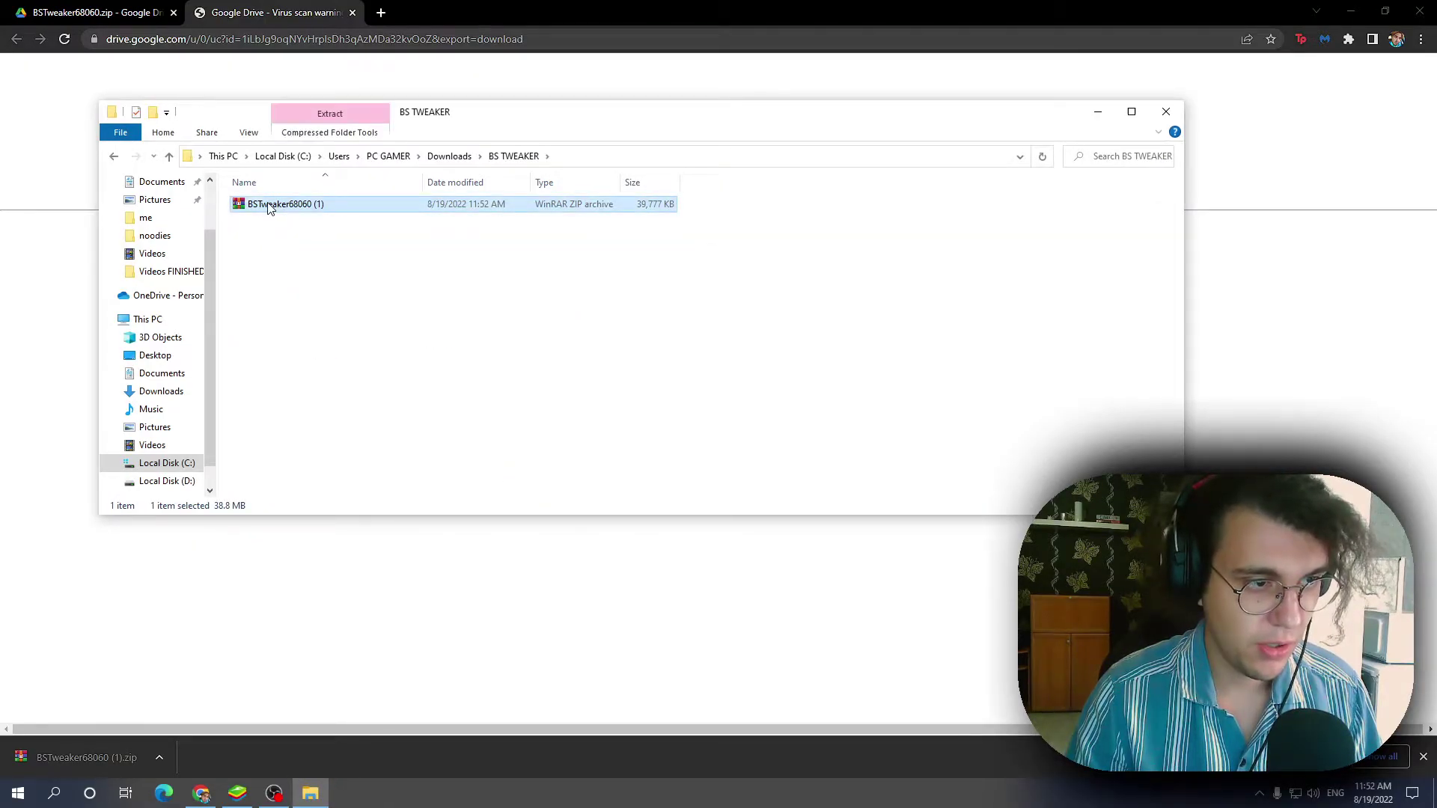
{"action": "right_click", "coordinate": [269, 208]}
{"action": "left_click", "coordinate": [307, 287]}
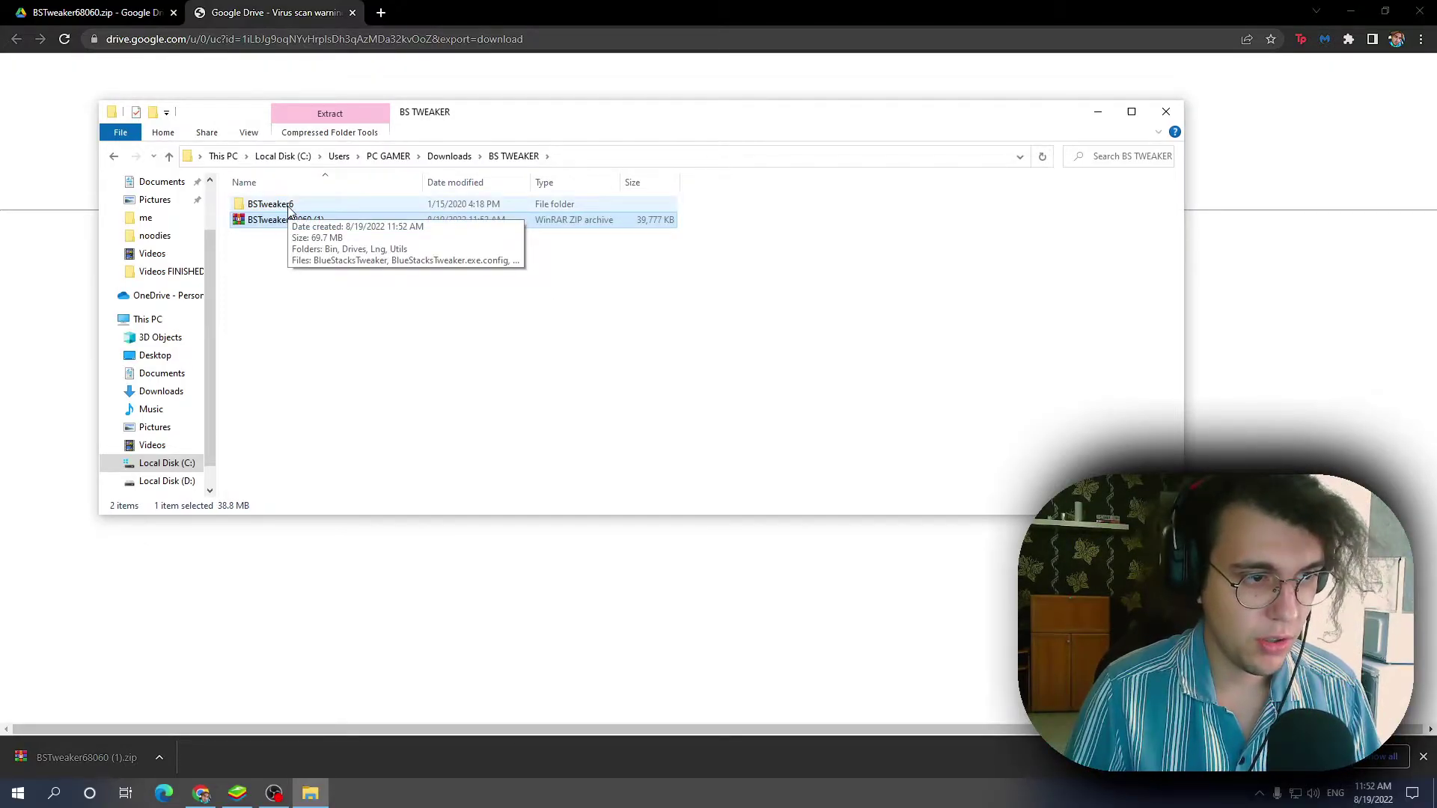
{"action": "double_click", "coordinate": [290, 206]}
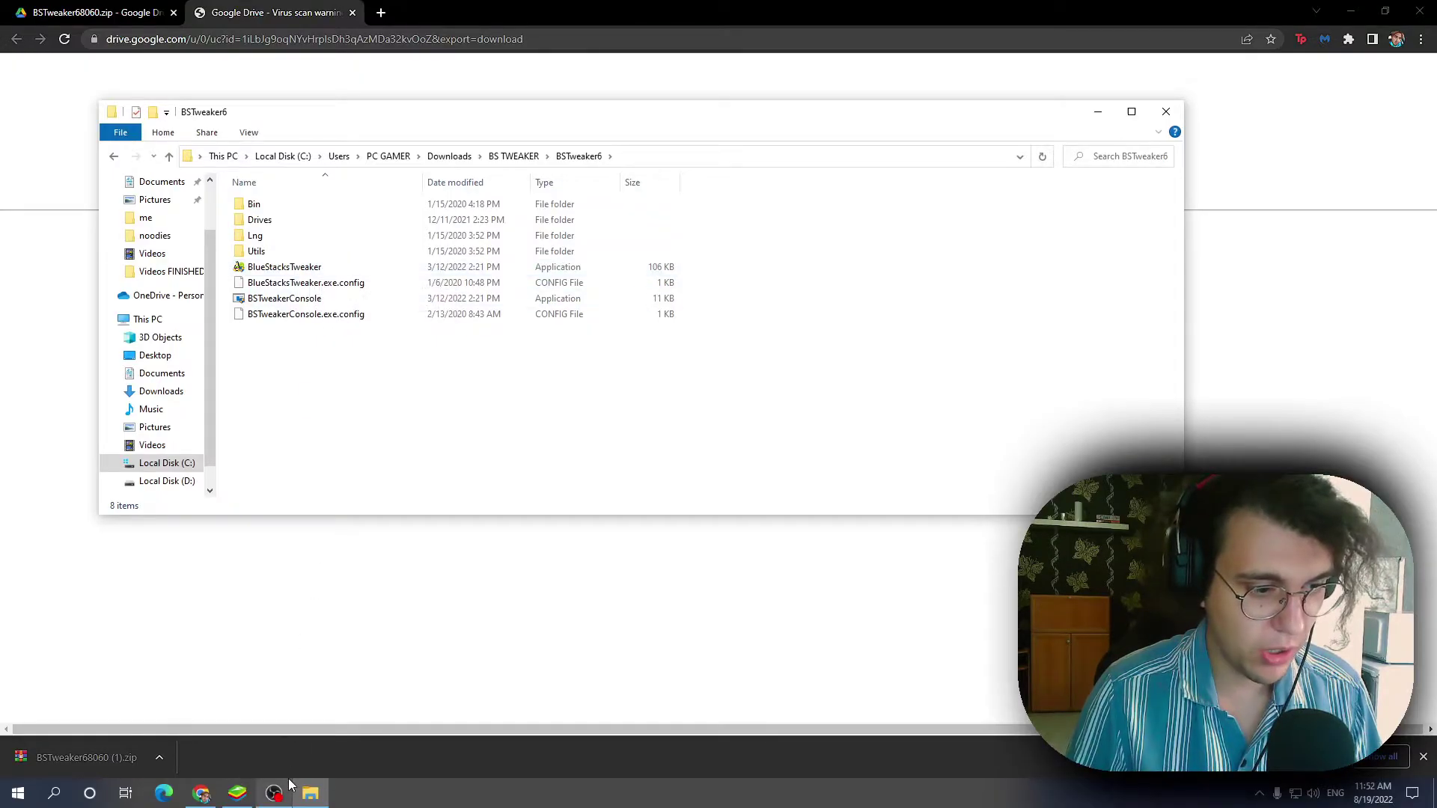
Switch to BlueStacks App Player and check the device's root access with Root Checker Basic.
{"action": "left_click", "coordinate": [237, 795]}
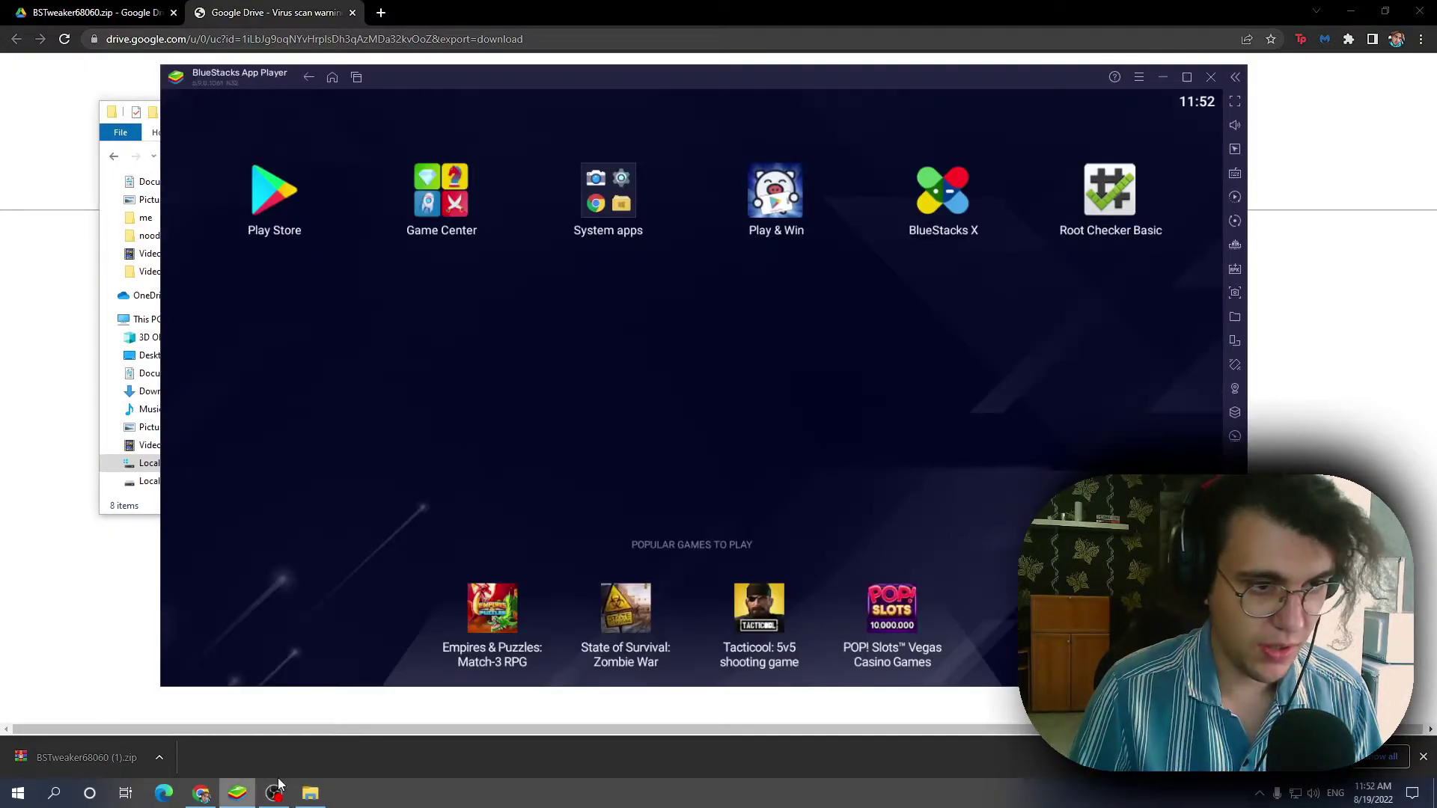
{"action": "left_click", "coordinate": [1083, 234]}
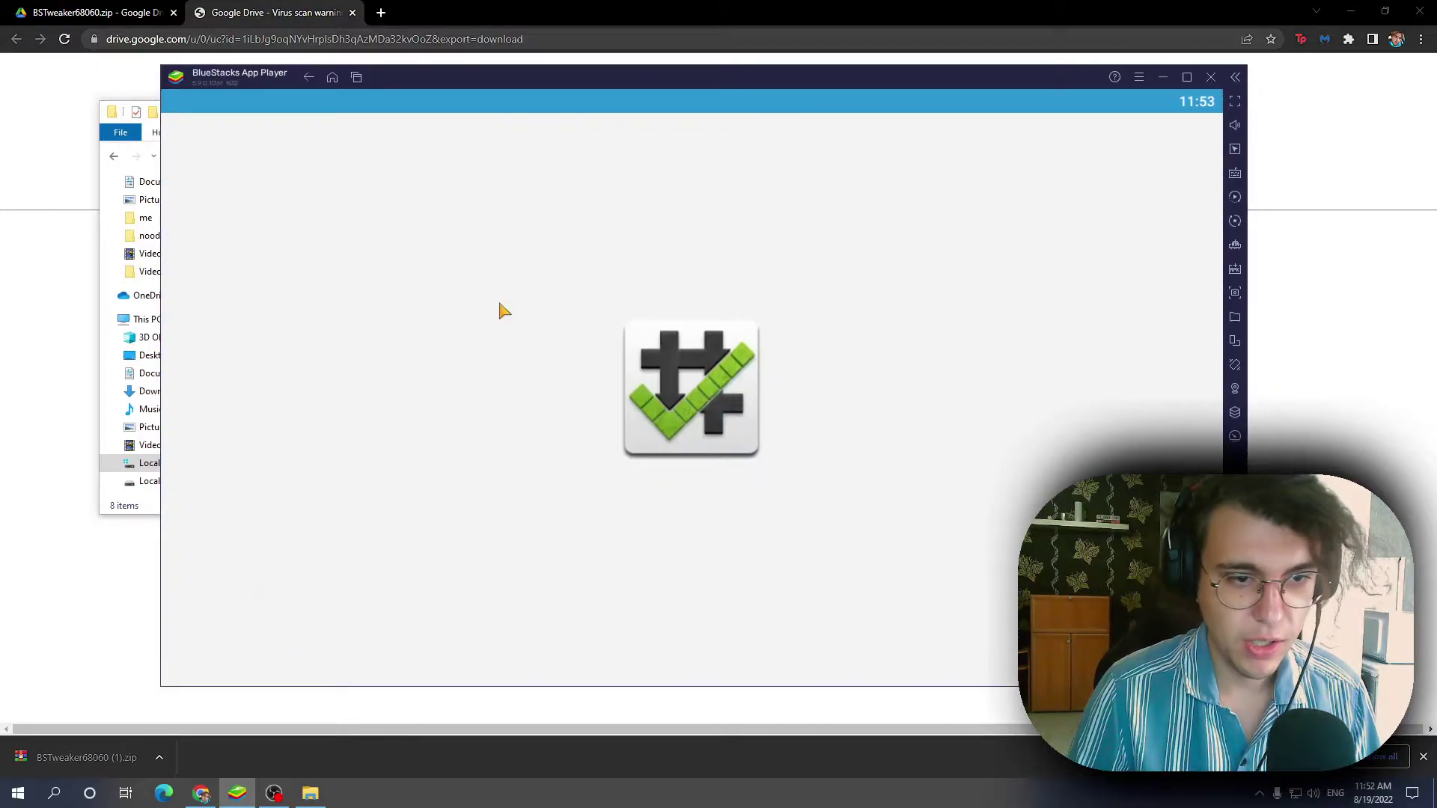
{"action": "left_click", "coordinate": [837, 366]}
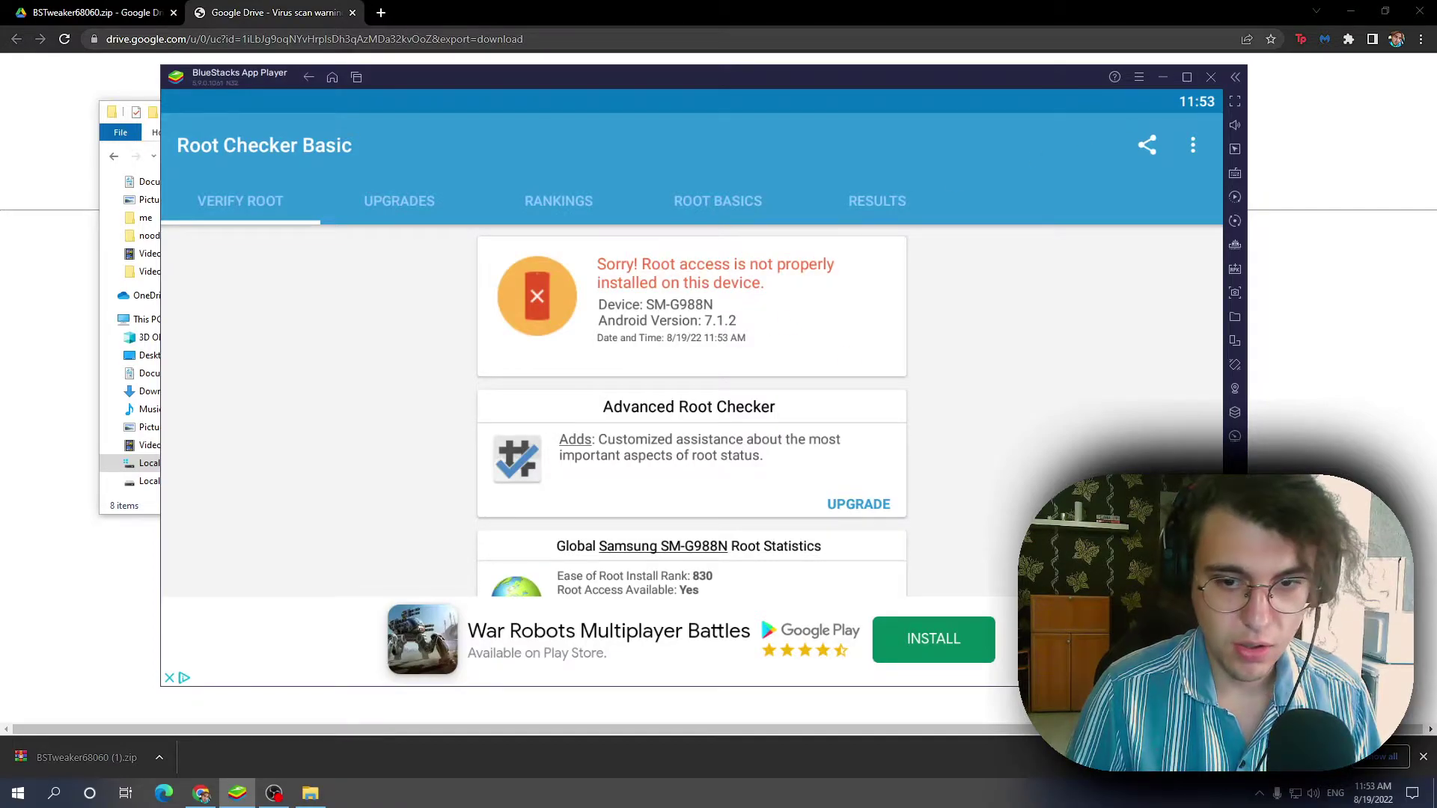
{"action": "key", "text": "Escape"}
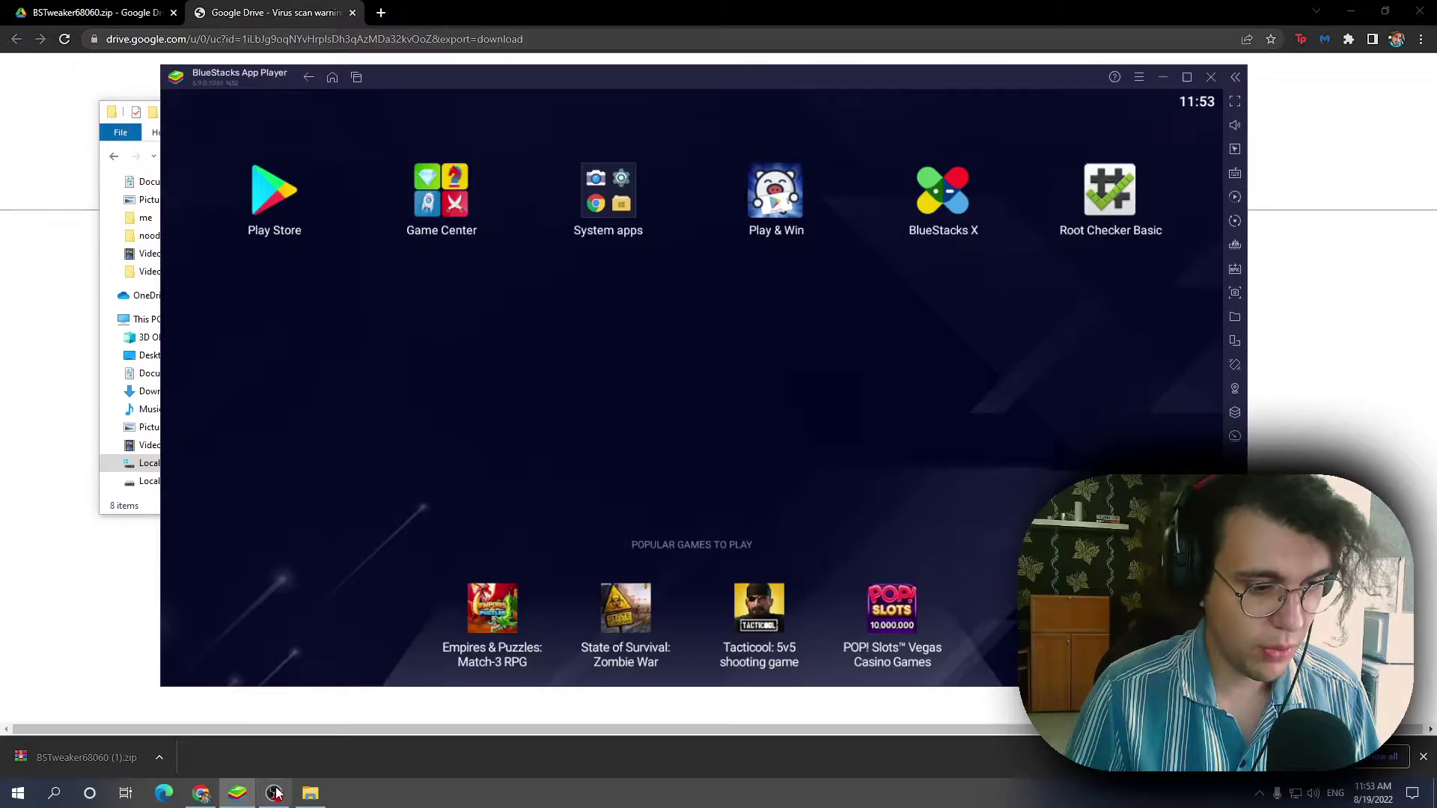
Launch BlueStacksTweaker from the BSTweaker6 folder and check in its settings that the emulator is BlueStacks 5.
{"action": "left_click", "coordinate": [303, 798]}
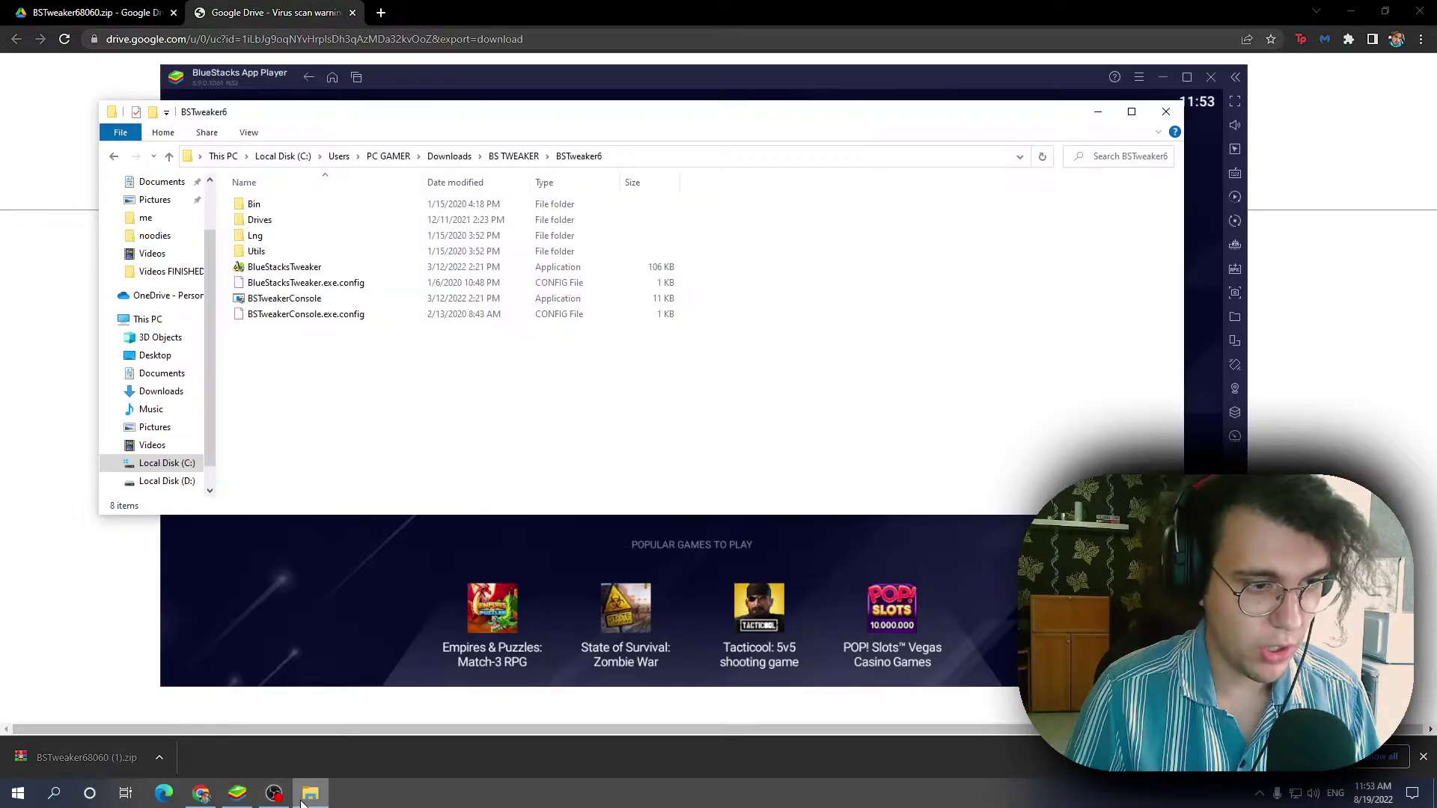
{"action": "double_click", "coordinate": [299, 269]}
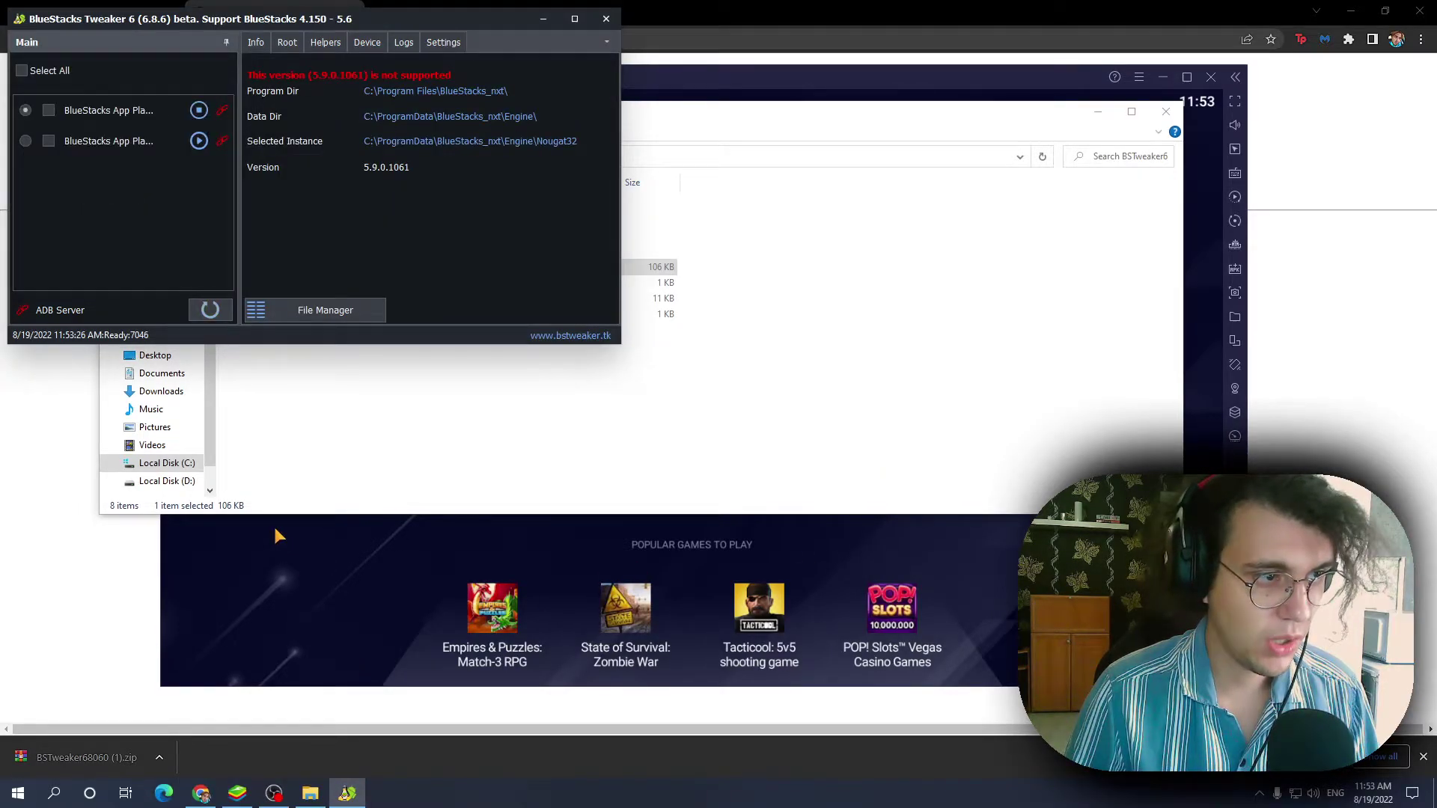
{"action": "left_click", "coordinate": [452, 45]}
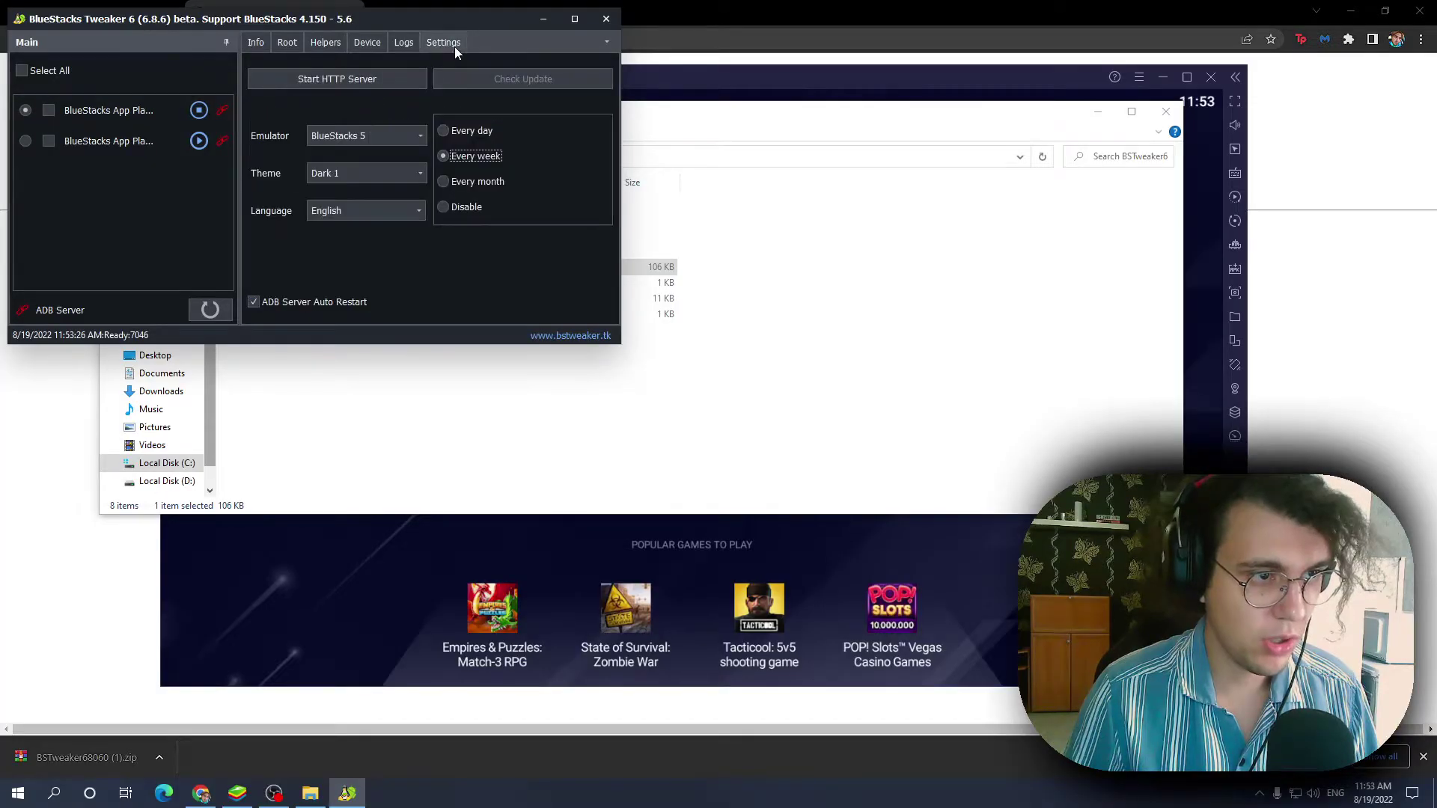
{"action": "left_click", "coordinate": [364, 138]}
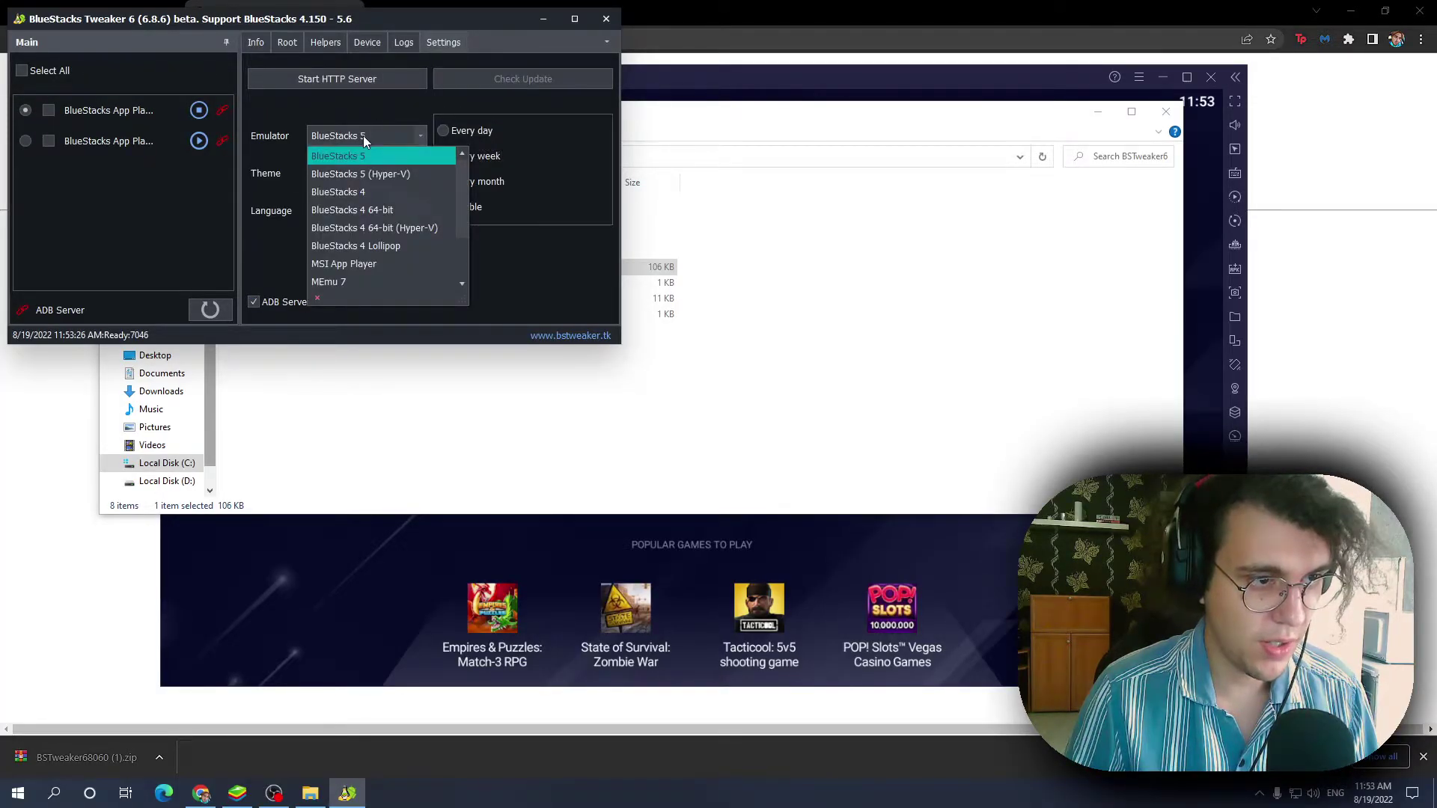
{"action": "left_click", "coordinate": [363, 138]}
{"action": "left_click_drag", "start_coordinate": [471, 18], "coordinate": [779, 164]}
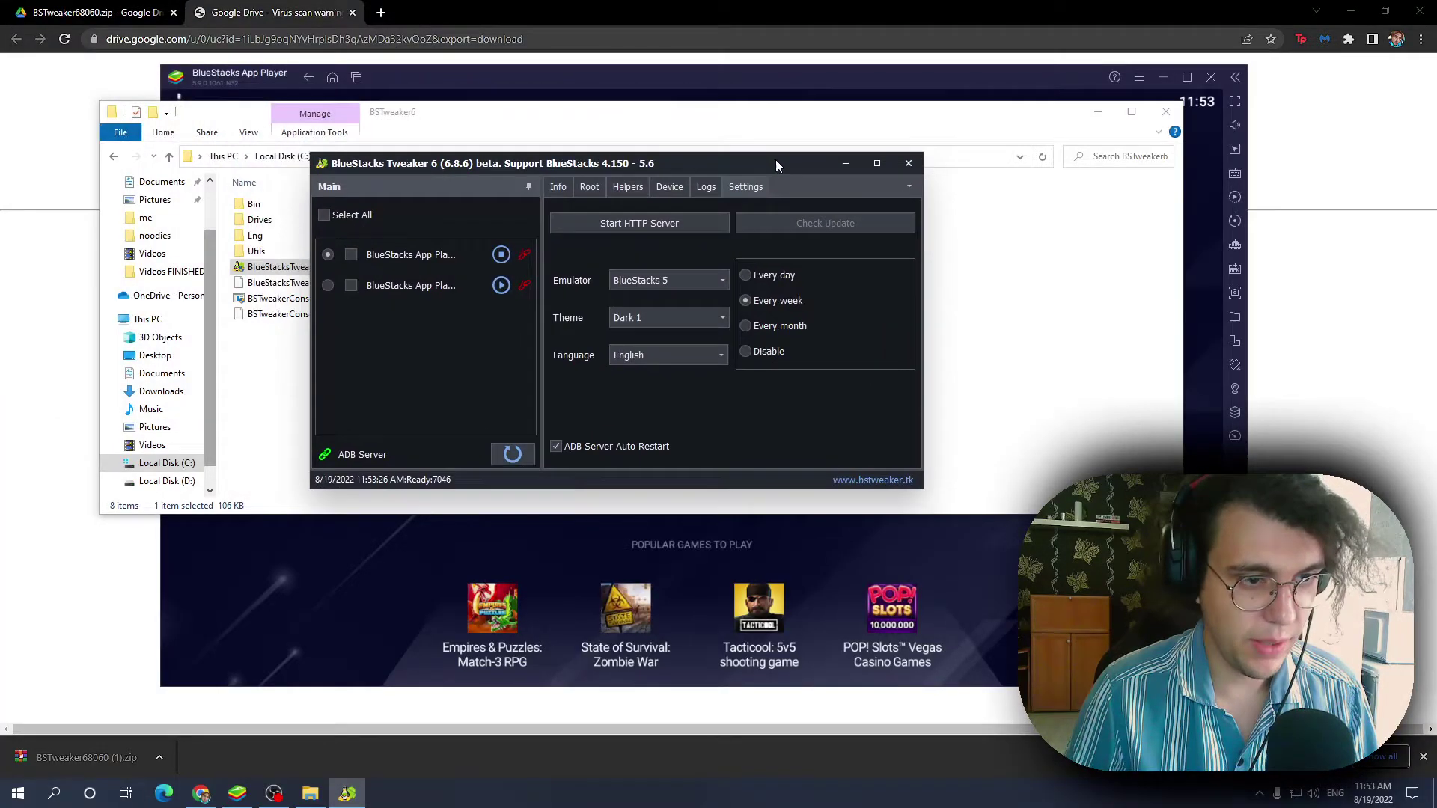
Tick the first BlueStacks App Player instance in BlueStacks Tweaker and show the root options.
{"action": "left_click", "coordinate": [356, 256]}
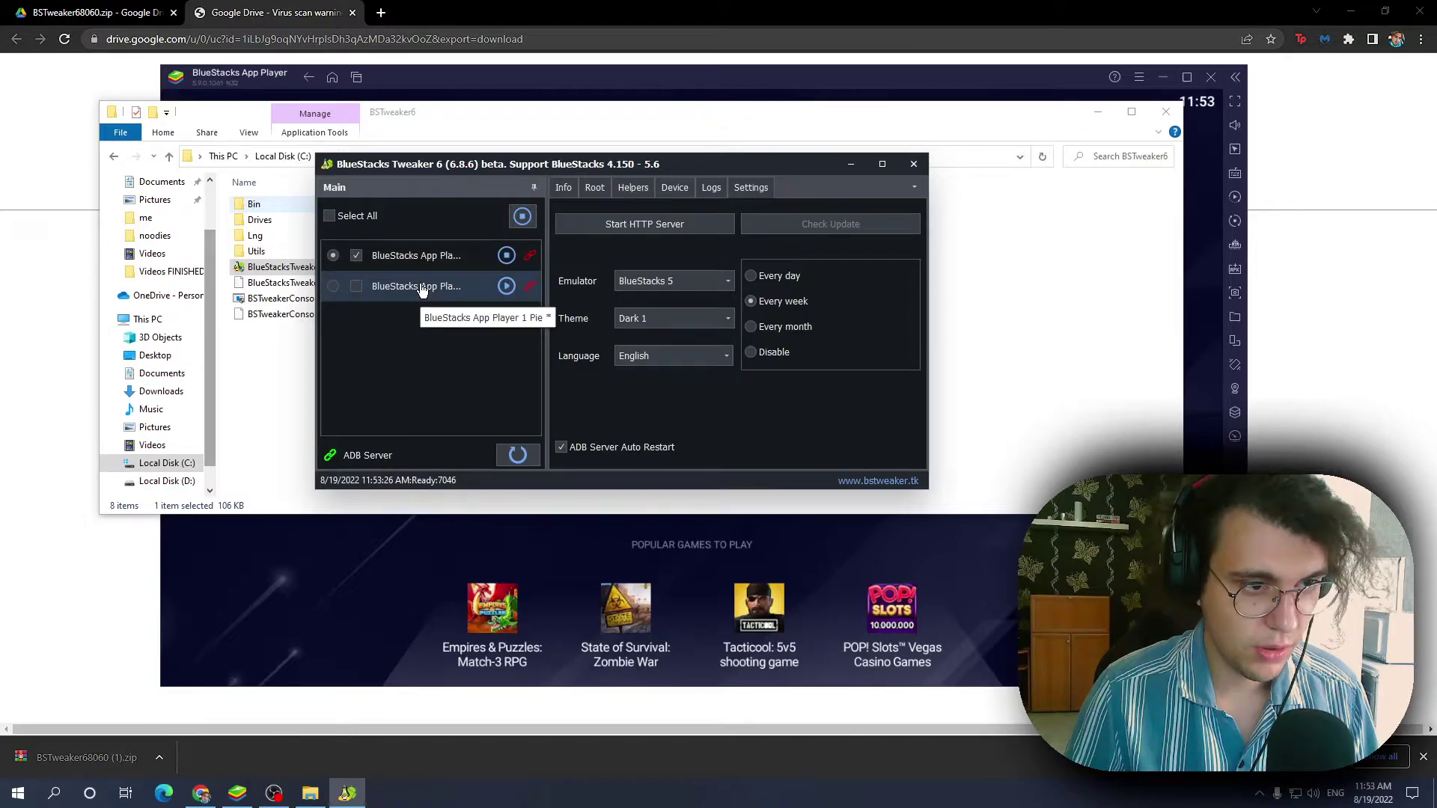
{"action": "left_click", "coordinate": [569, 187]}
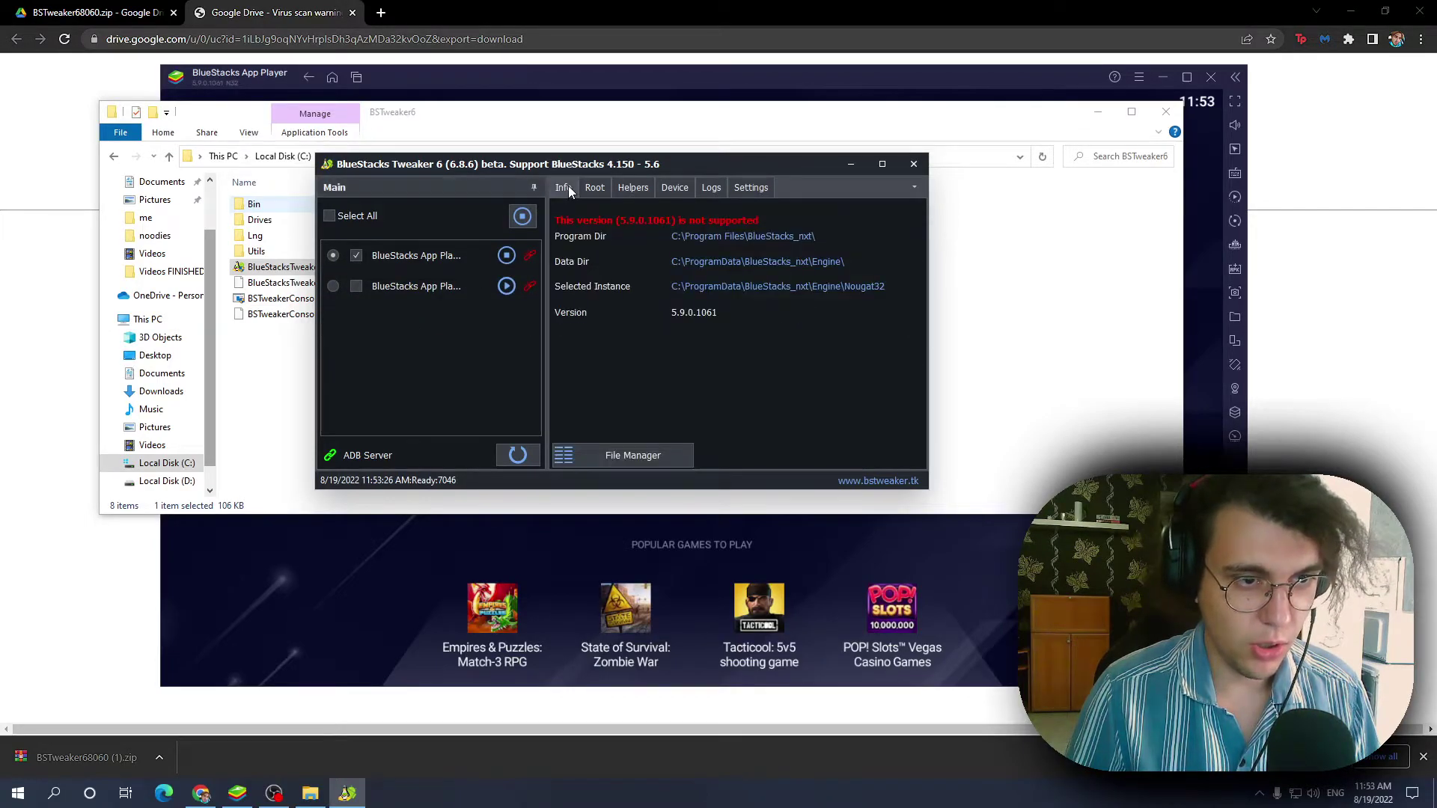
{"action": "left_click", "coordinate": [593, 190]}
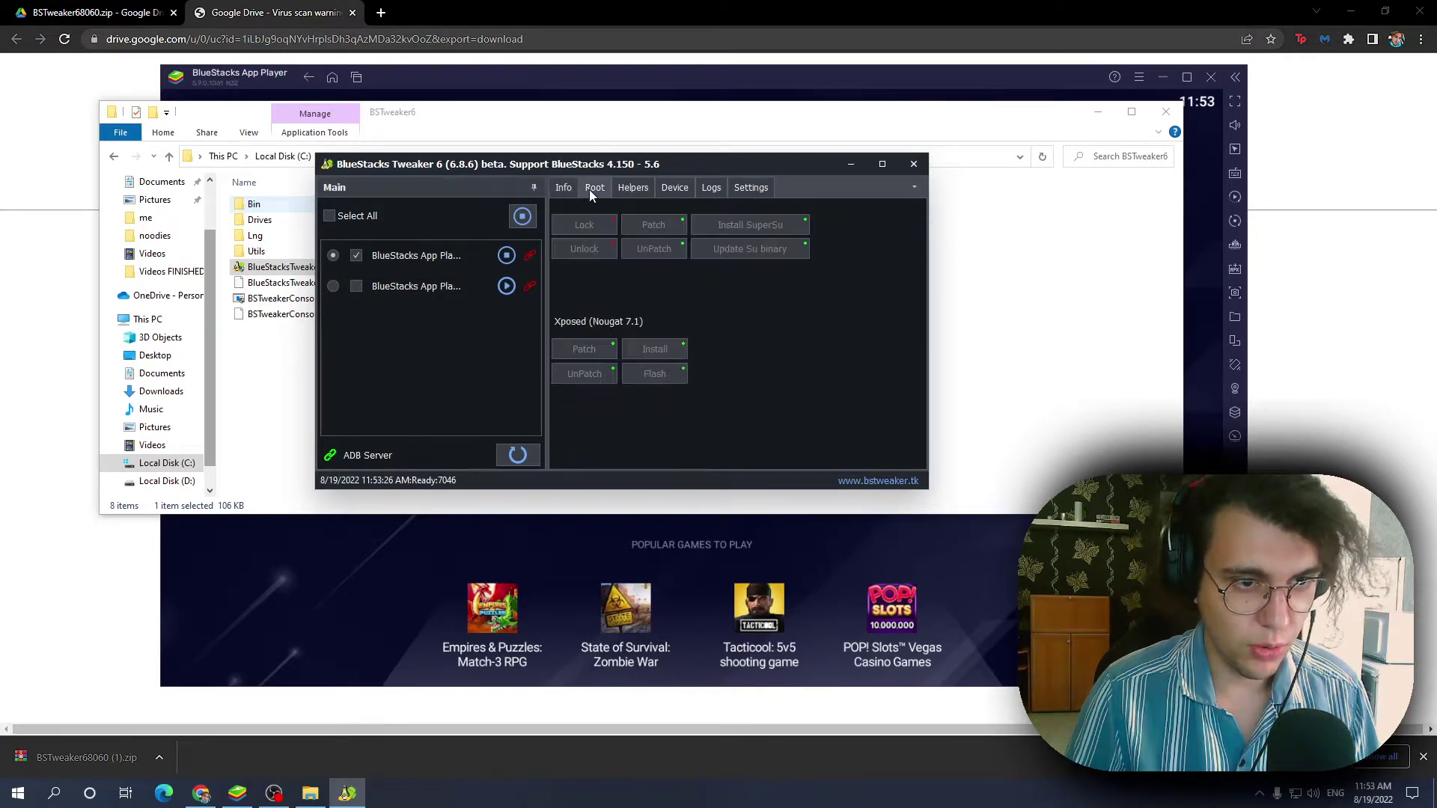
Close BlueStacks App Player and unlock the selected master instance for rooting, accepting the risk warning.
{"action": "left_click", "coordinate": [378, 622]}
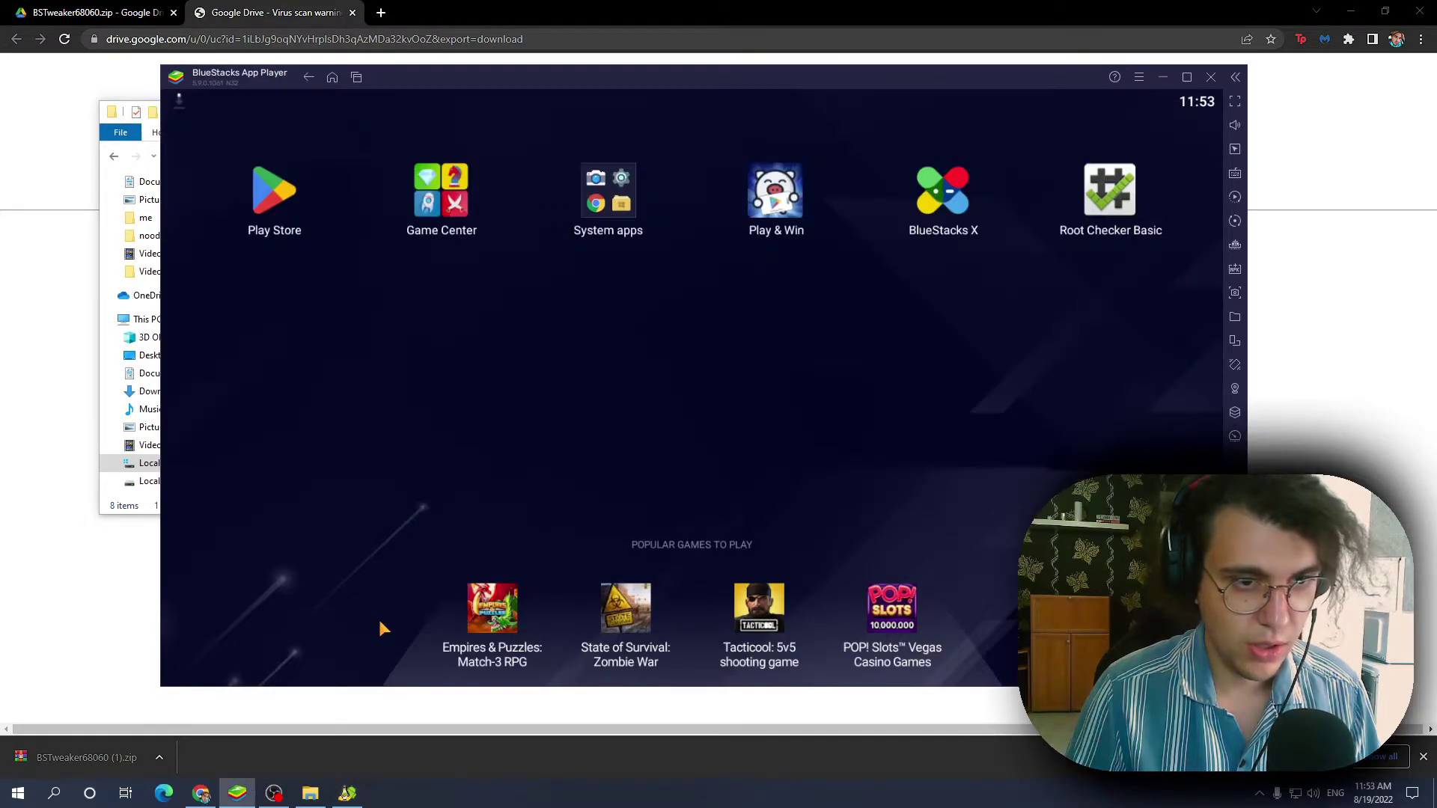
{"action": "left_click", "coordinate": [1210, 84]}
{"action": "left_click", "coordinate": [743, 488]}
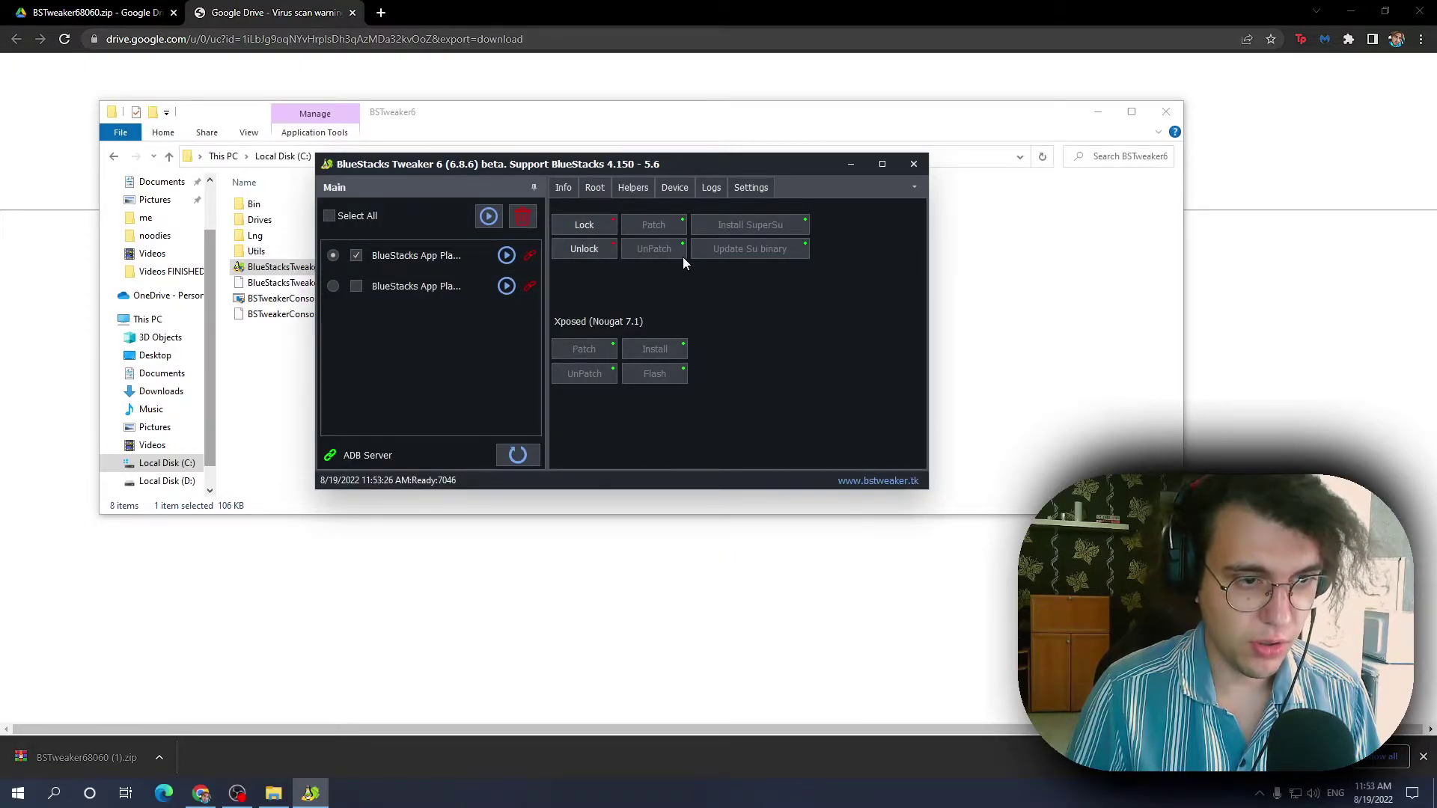
{"action": "left_click", "coordinate": [577, 253]}
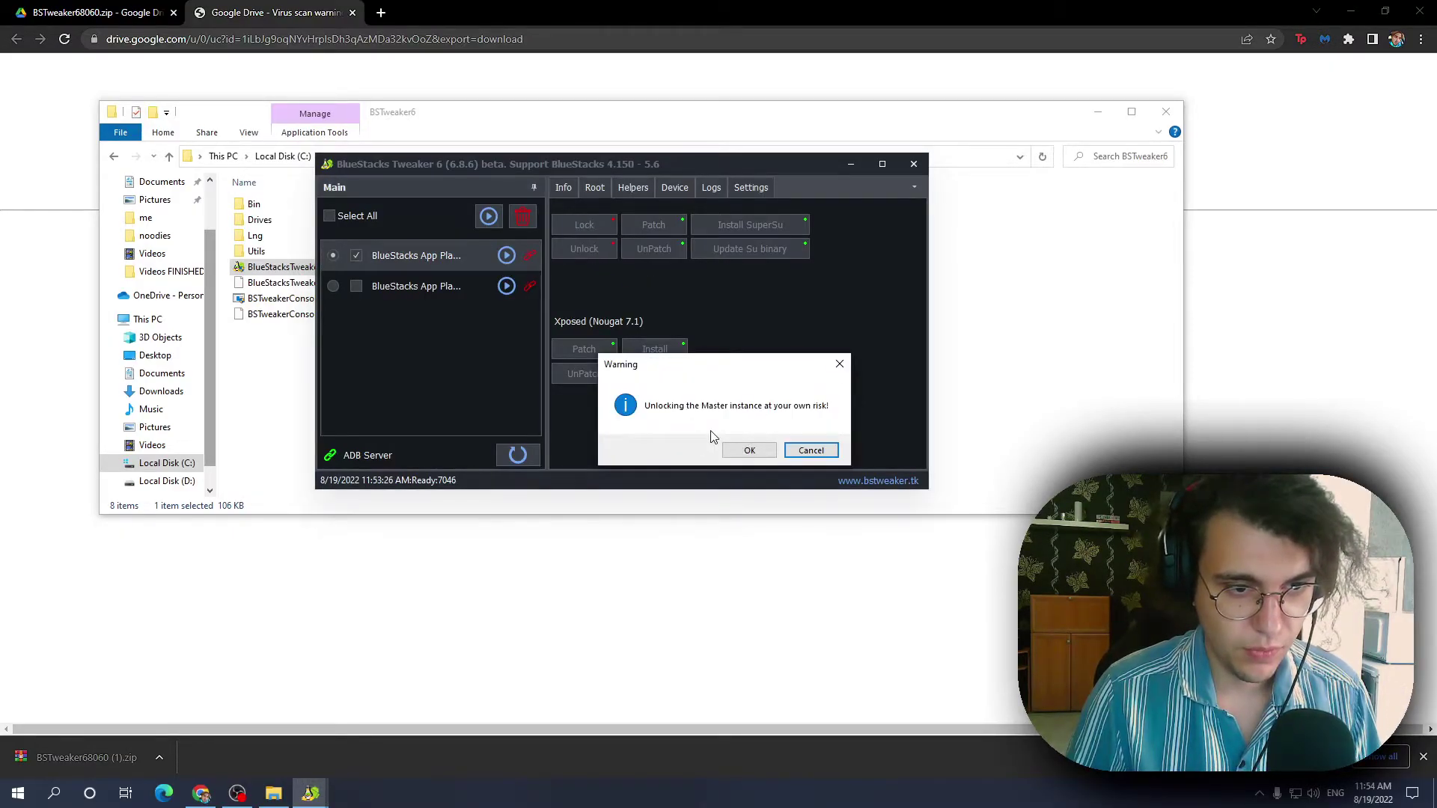
{"action": "left_click", "coordinate": [748, 450]}
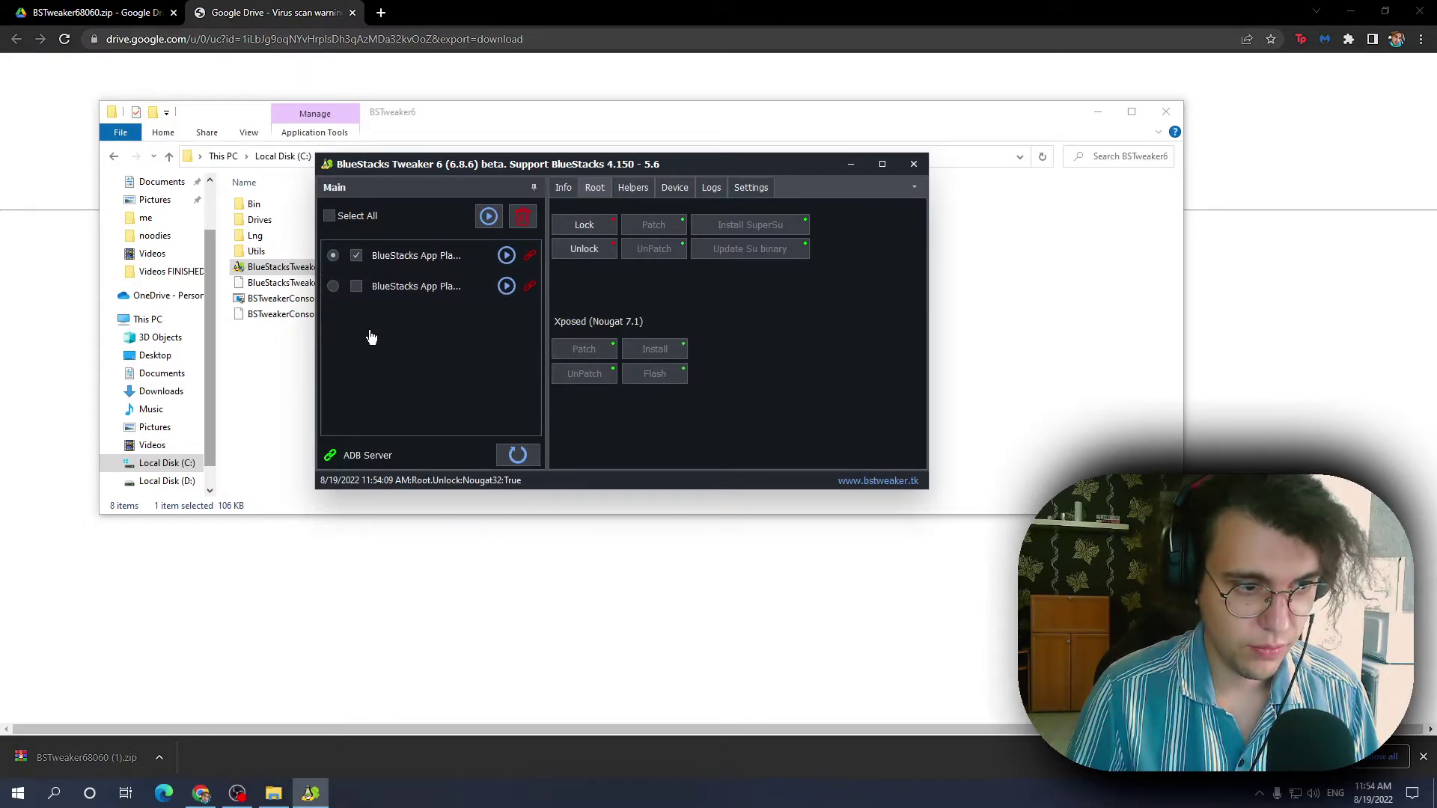
Keep the first instance ticked, start it from BlueStacks Tweaker and dismiss the gamepad notice in BlueStacks.
{"action": "left_click", "coordinate": [357, 259]}
{"action": "left_click", "coordinate": [357, 260]}
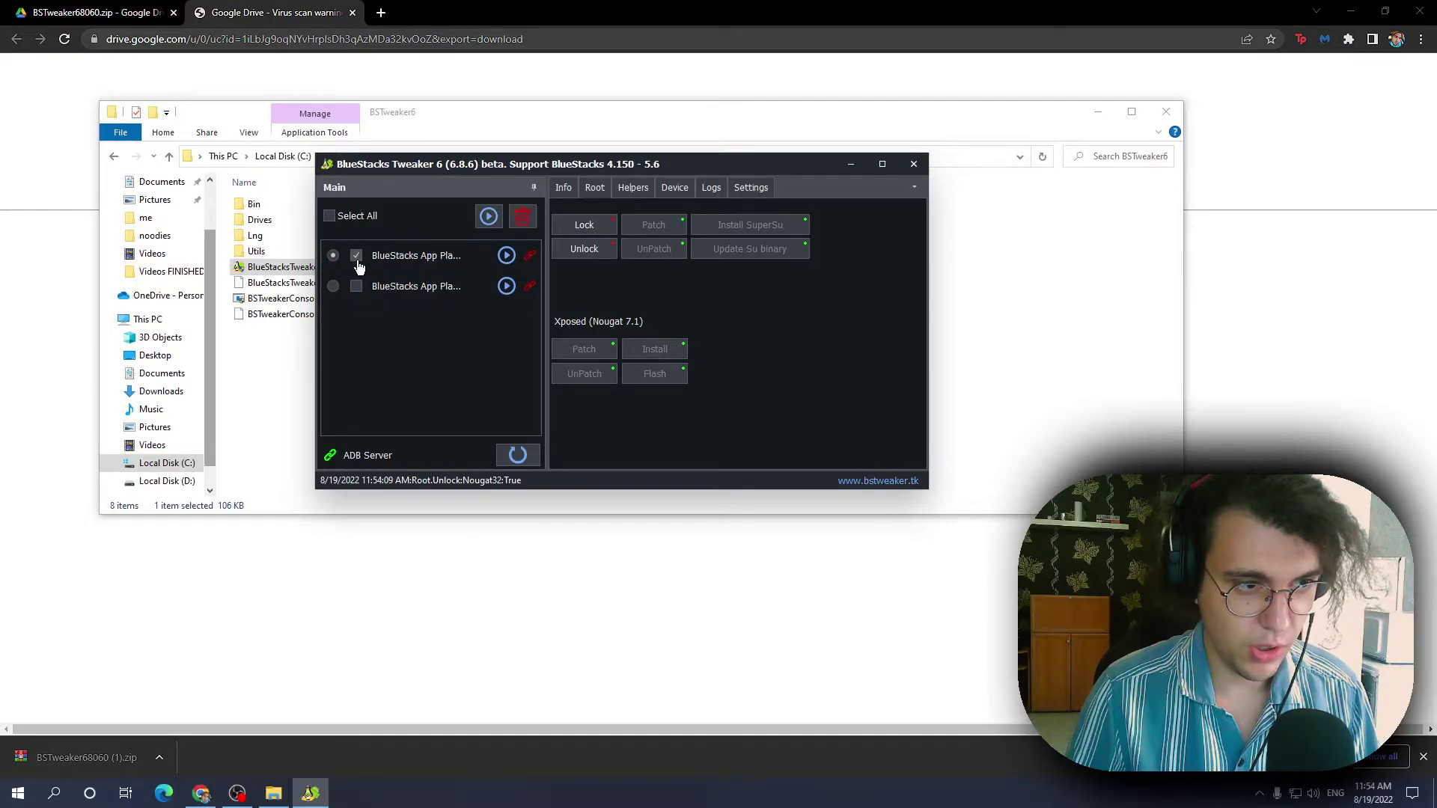
{"action": "left_click", "coordinate": [507, 256]}
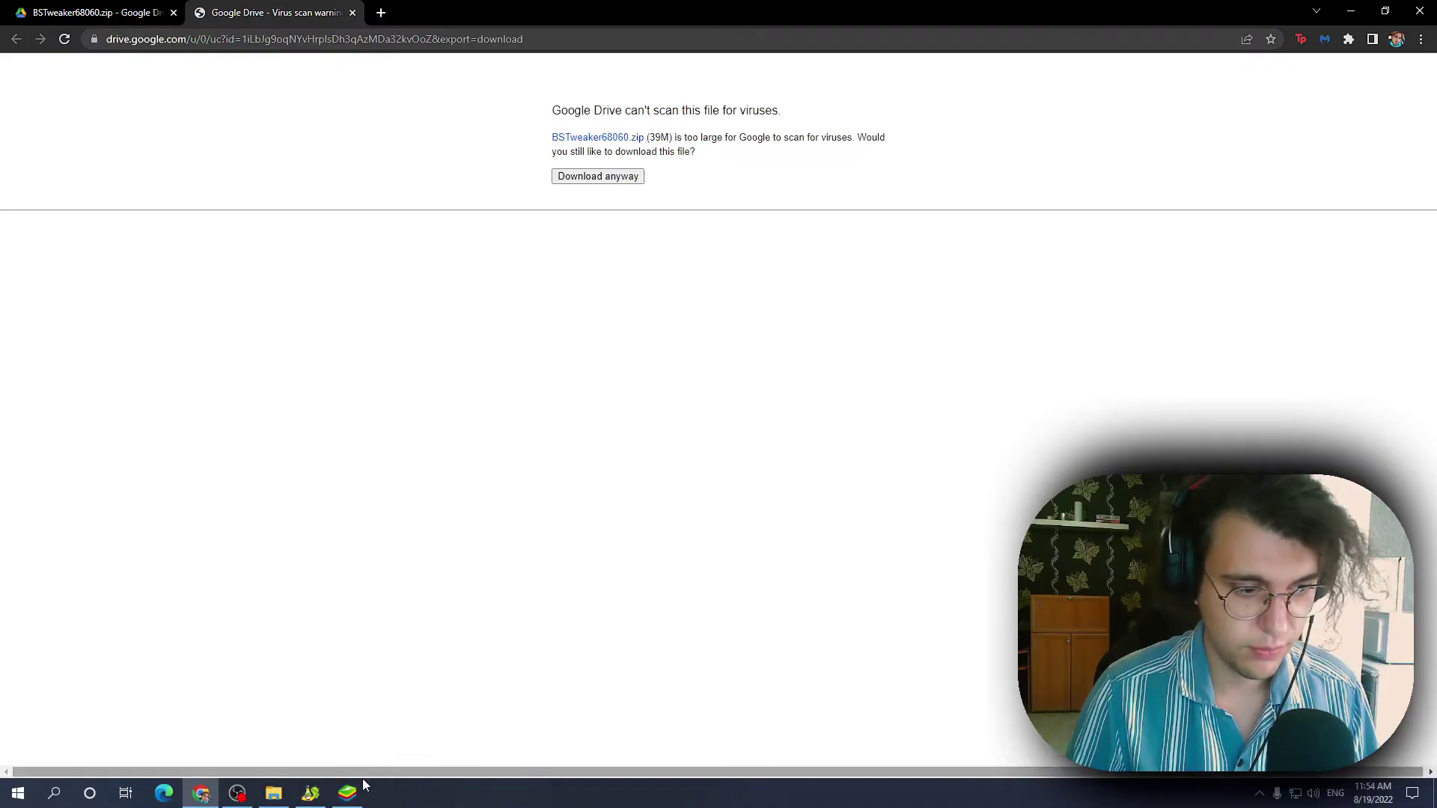
{"action": "left_click", "coordinate": [351, 792]}
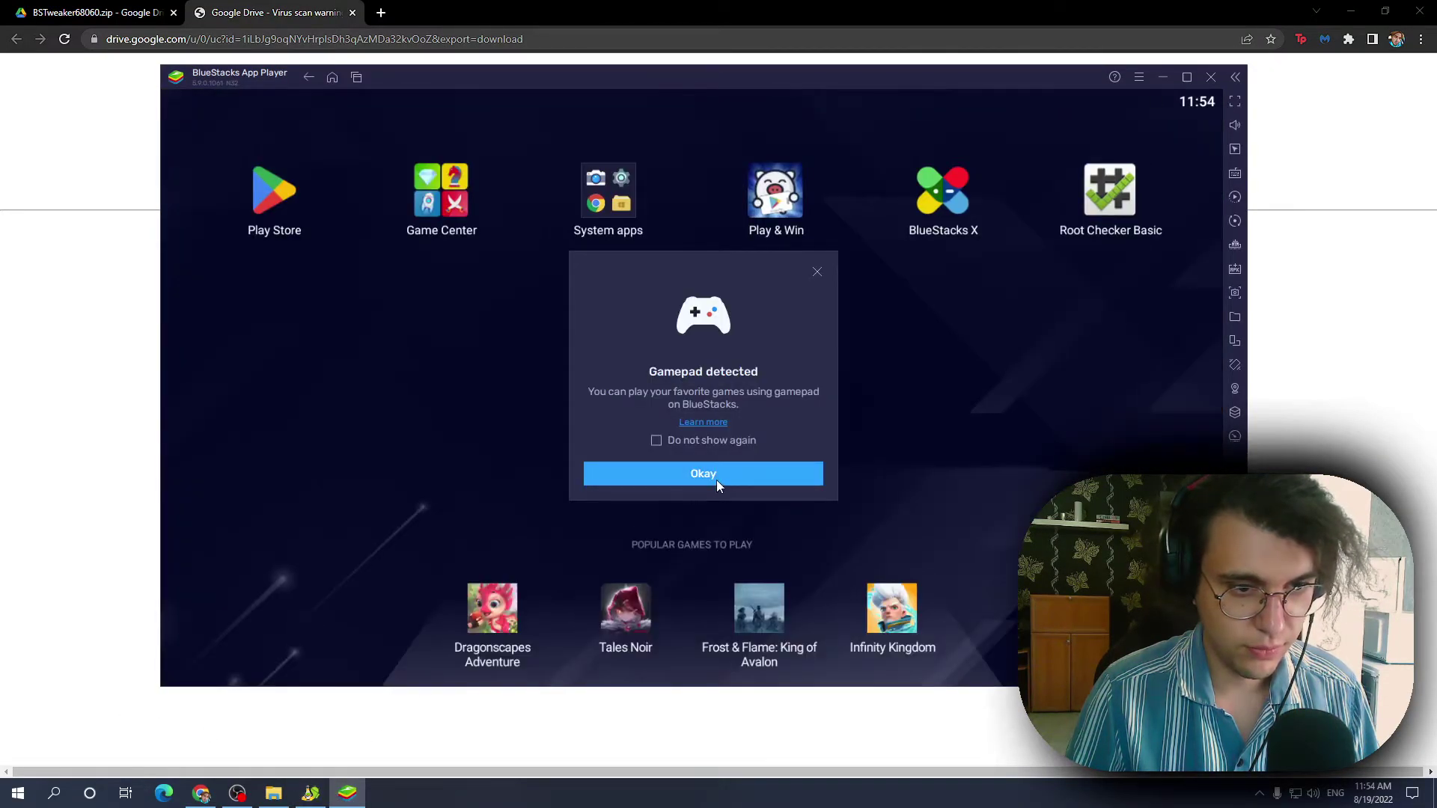
{"action": "left_click", "coordinate": [716, 477]}
Return to BlueStacks Tweaker, install SuperSu on the running instance and update its Su binary.
{"action": "left_click", "coordinate": [310, 791]}
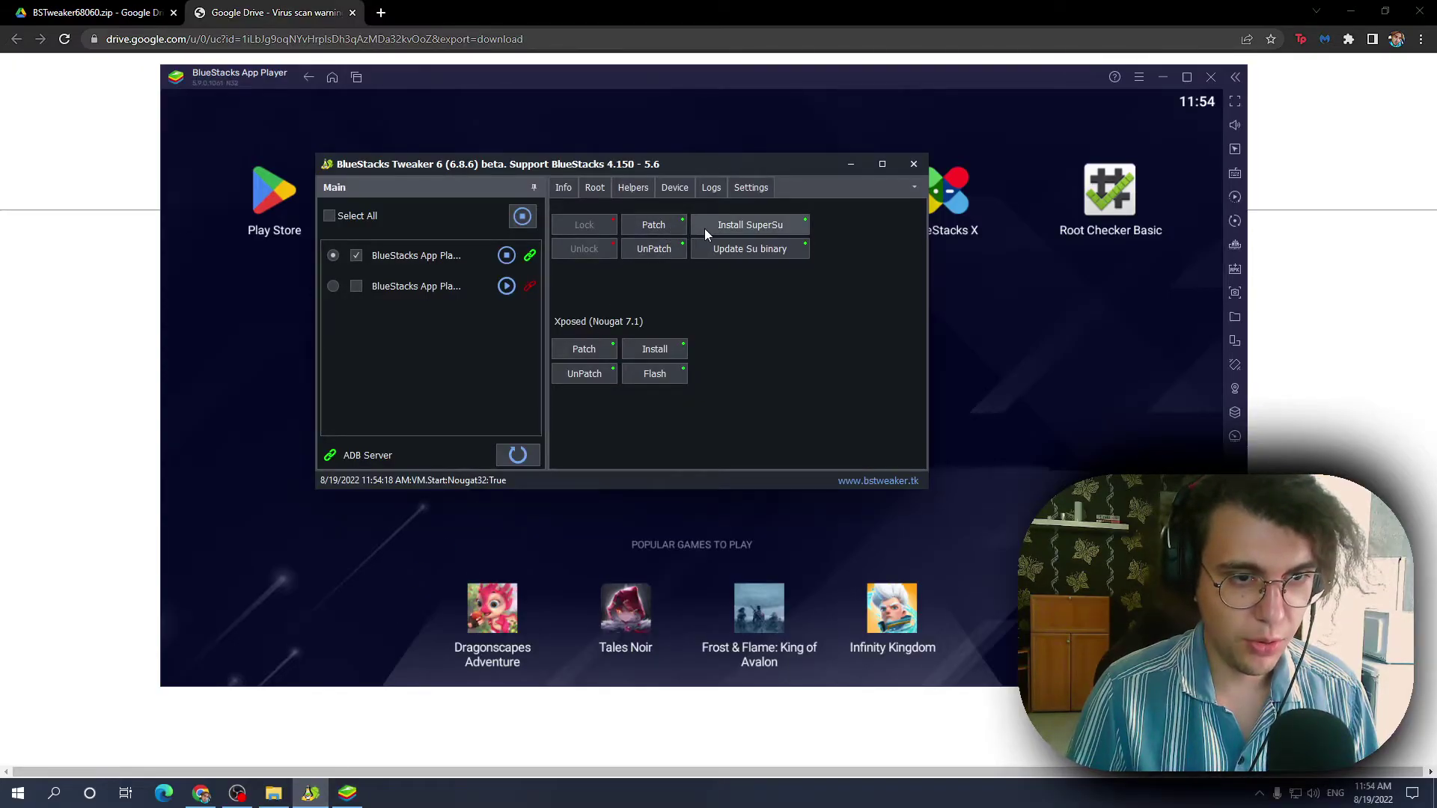
{"action": "left_click_drag", "start_coordinate": [756, 168], "coordinate": [634, 164]}
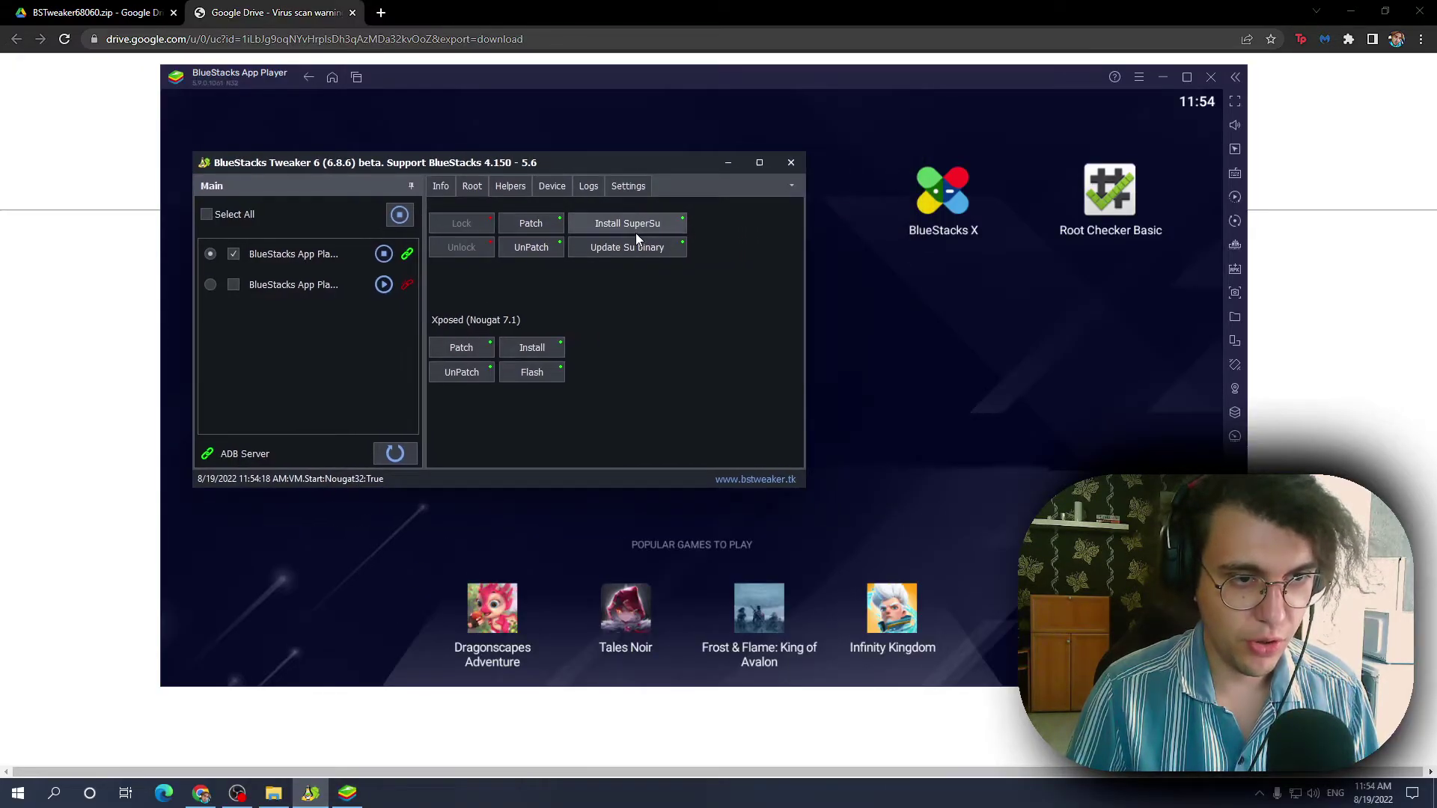
{"action": "left_click", "coordinate": [675, 228]}
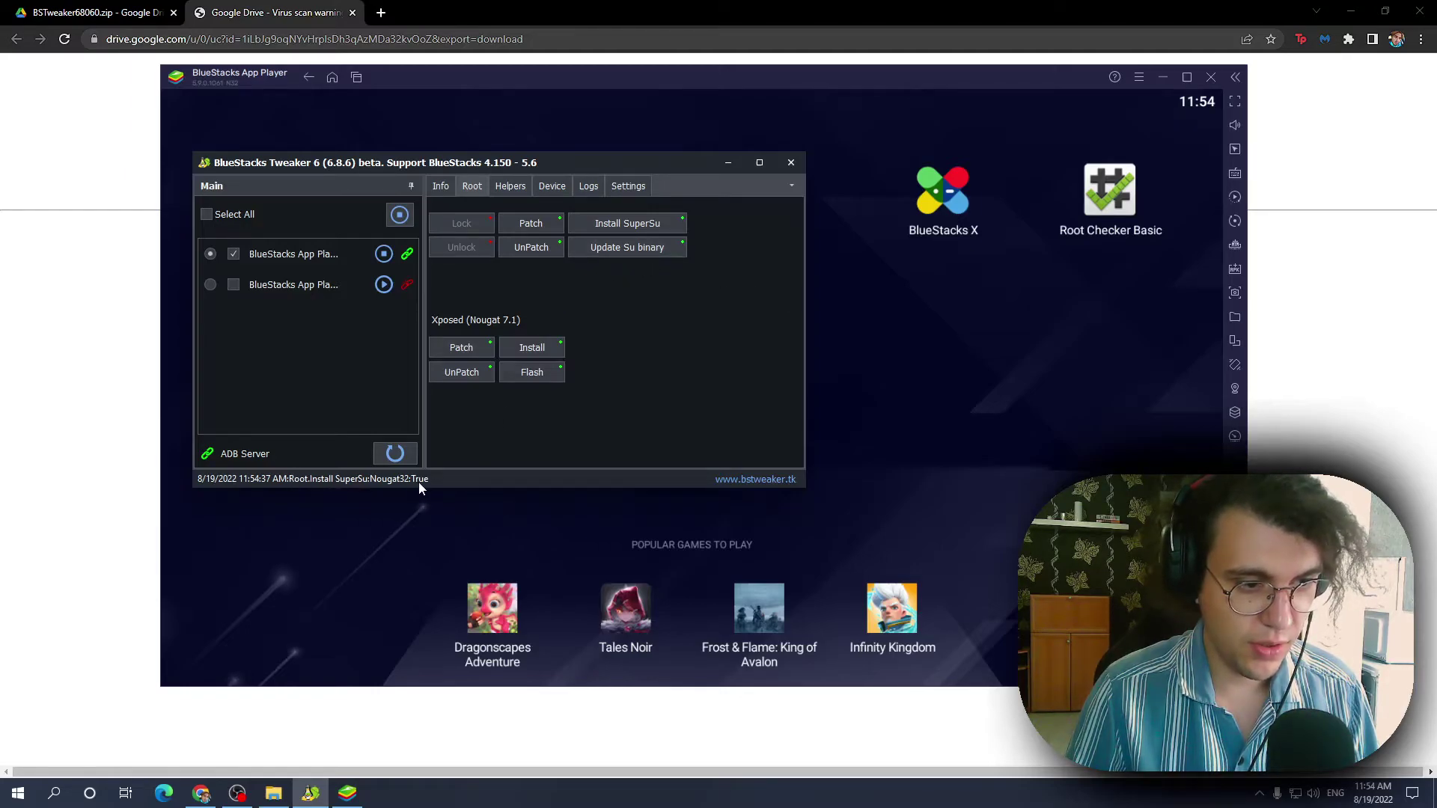
{"action": "left_click", "coordinate": [617, 250]}
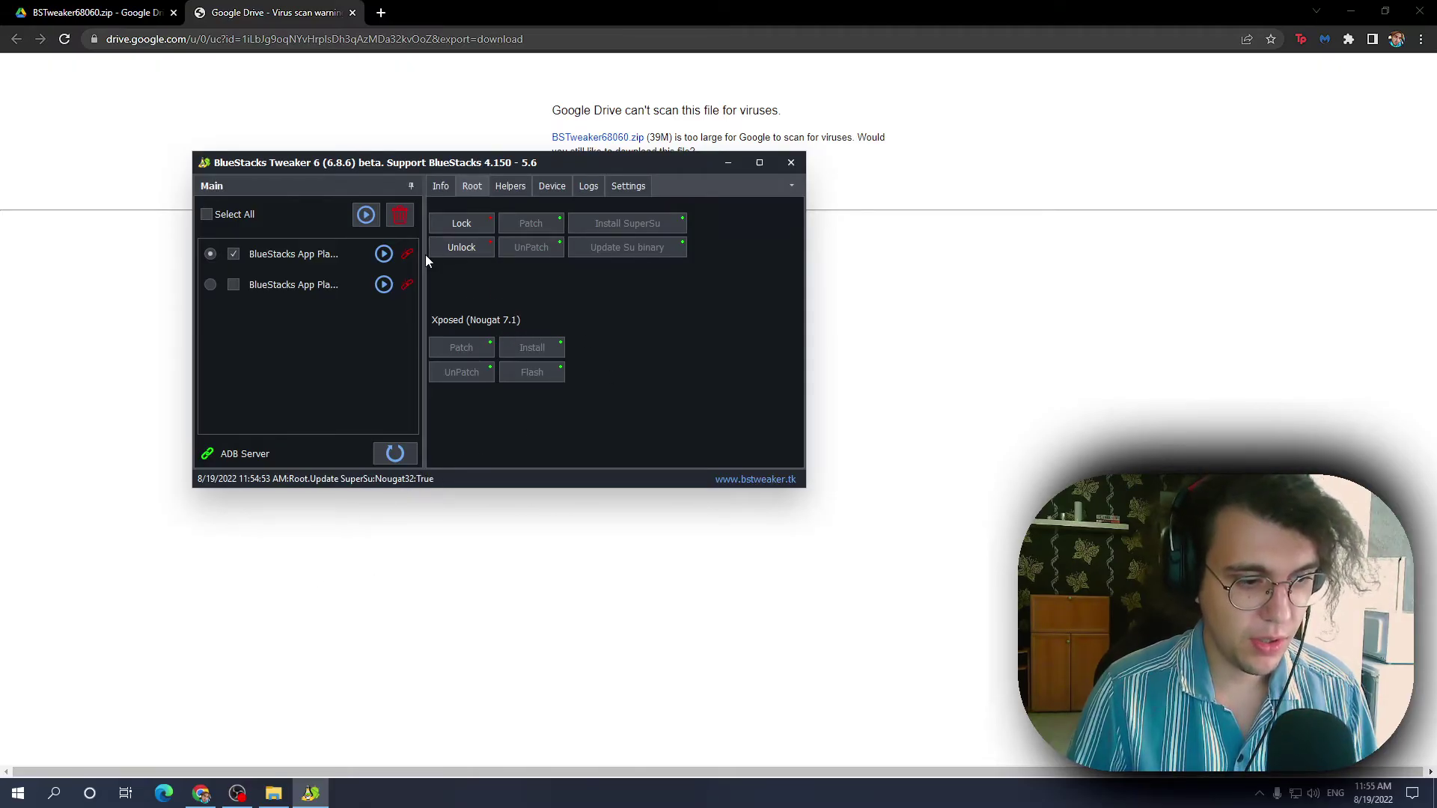
Start the first instance again, dismiss its gamepad notice, and apply the root patch to it from BlueStacks Tweaker.
{"action": "left_click", "coordinate": [384, 253]}
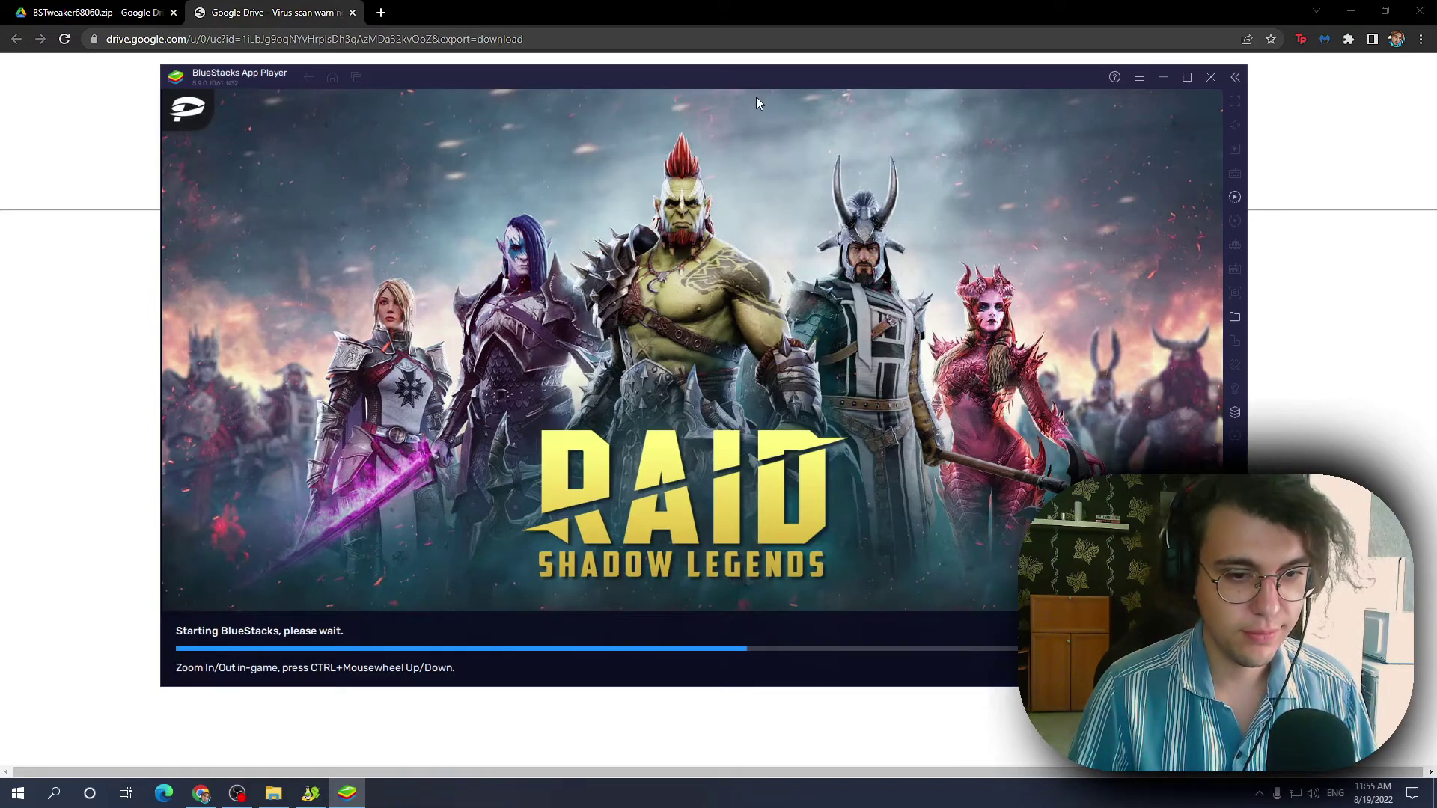
{"action": "mouse_move", "coordinate": [306, 802]}
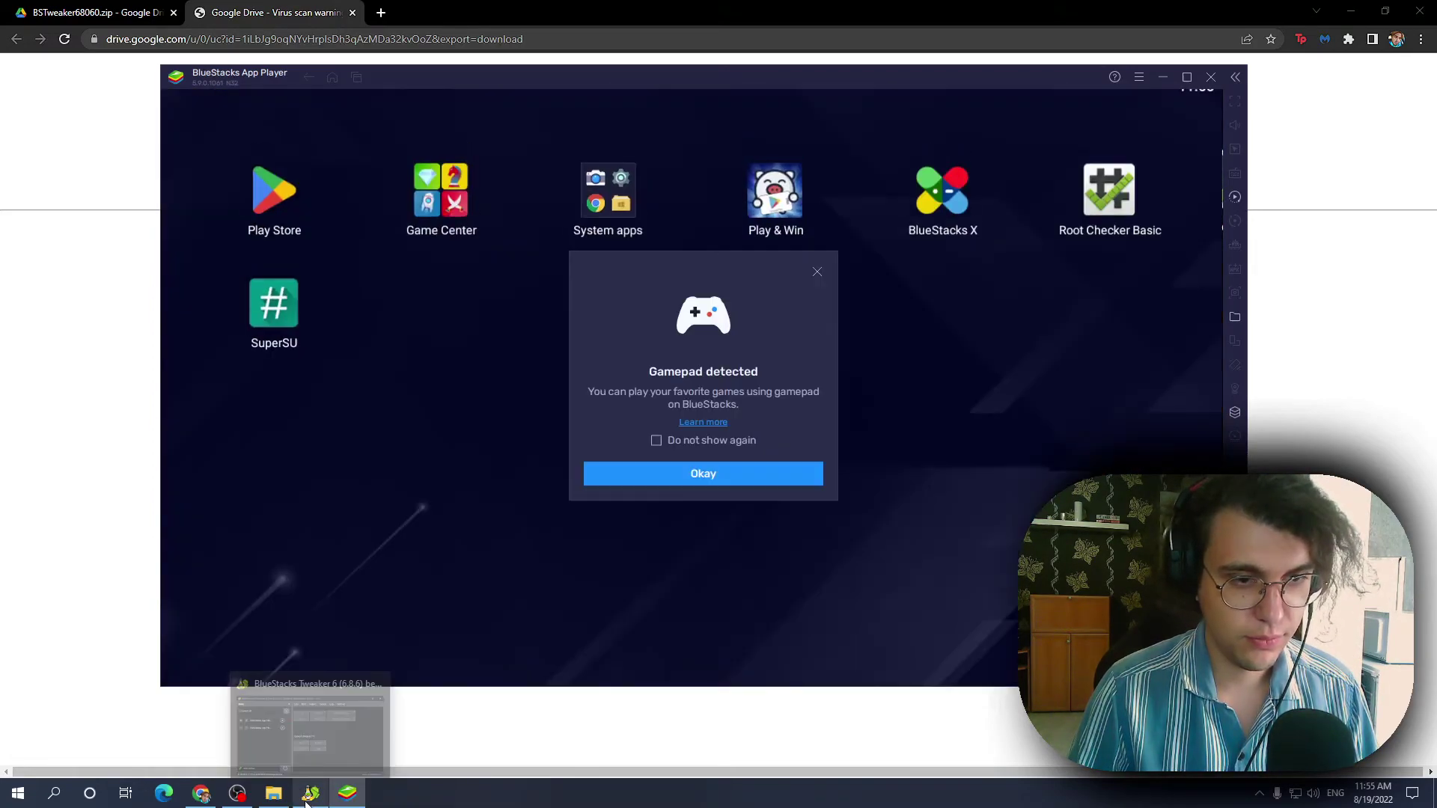
{"action": "left_click", "coordinate": [816, 274]}
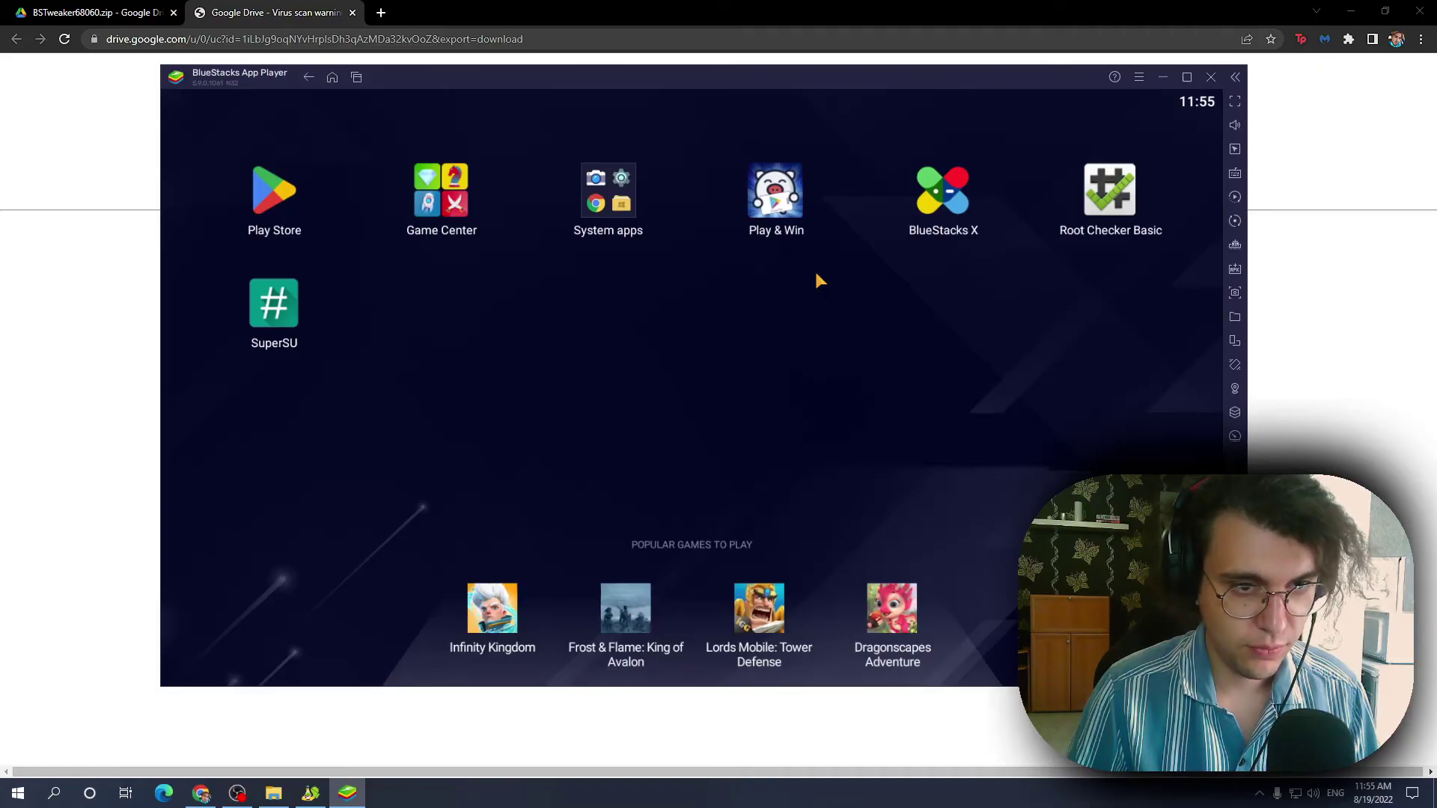
{"action": "left_click", "coordinate": [310, 793]}
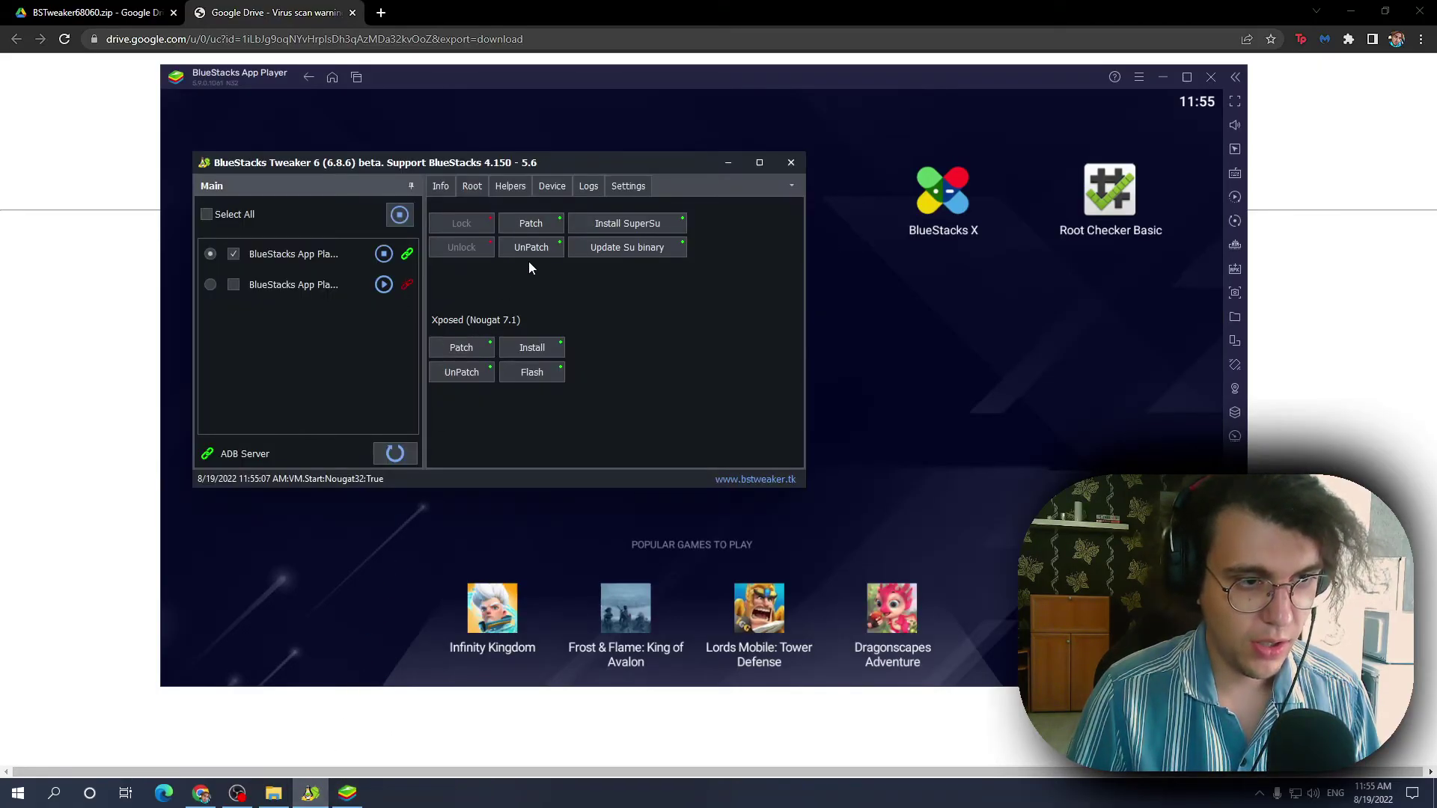
{"action": "left_click", "coordinate": [554, 223]}
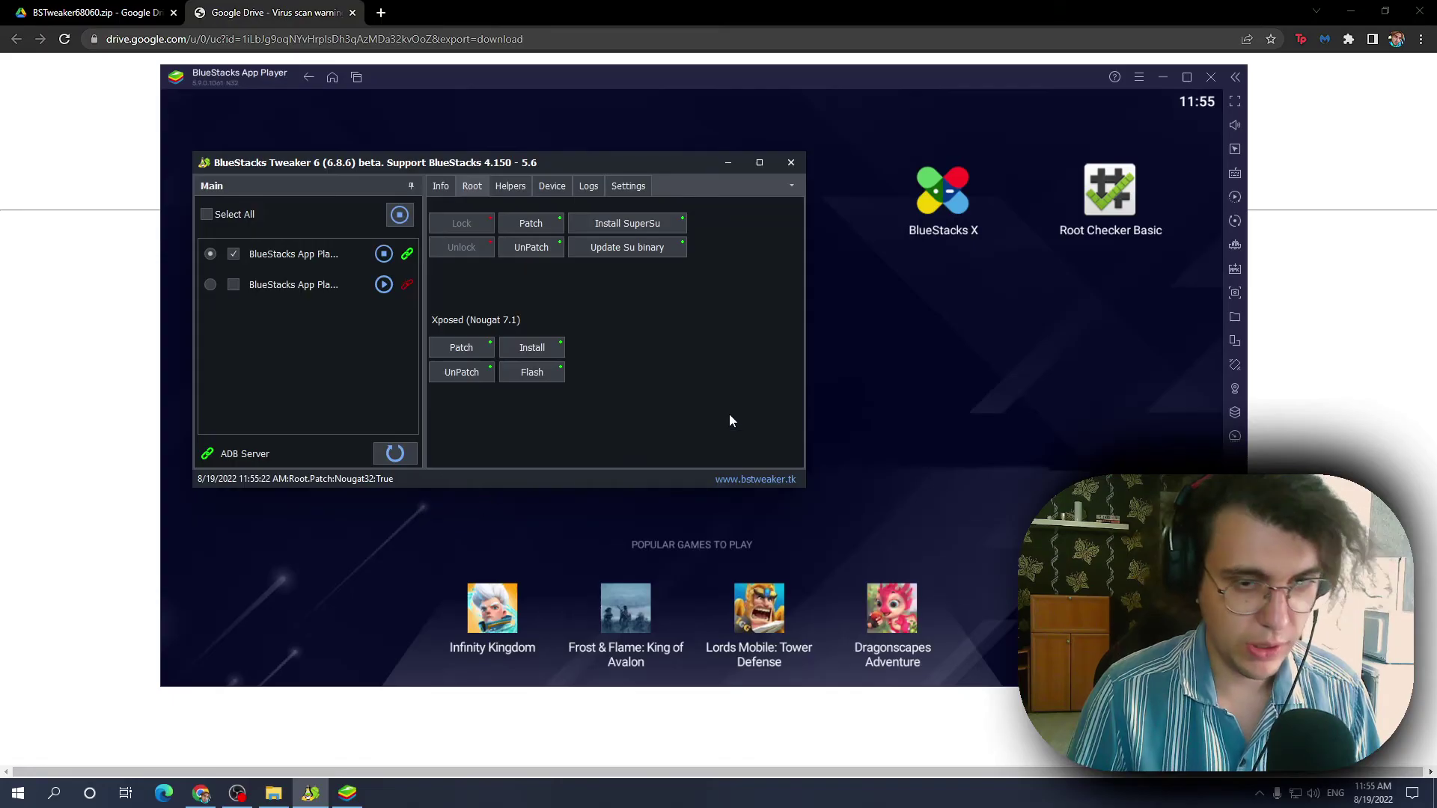
Switch to BlueStacks App Player and verify the device's root status with Root Checker Basic.
{"action": "left_click", "coordinate": [972, 338]}
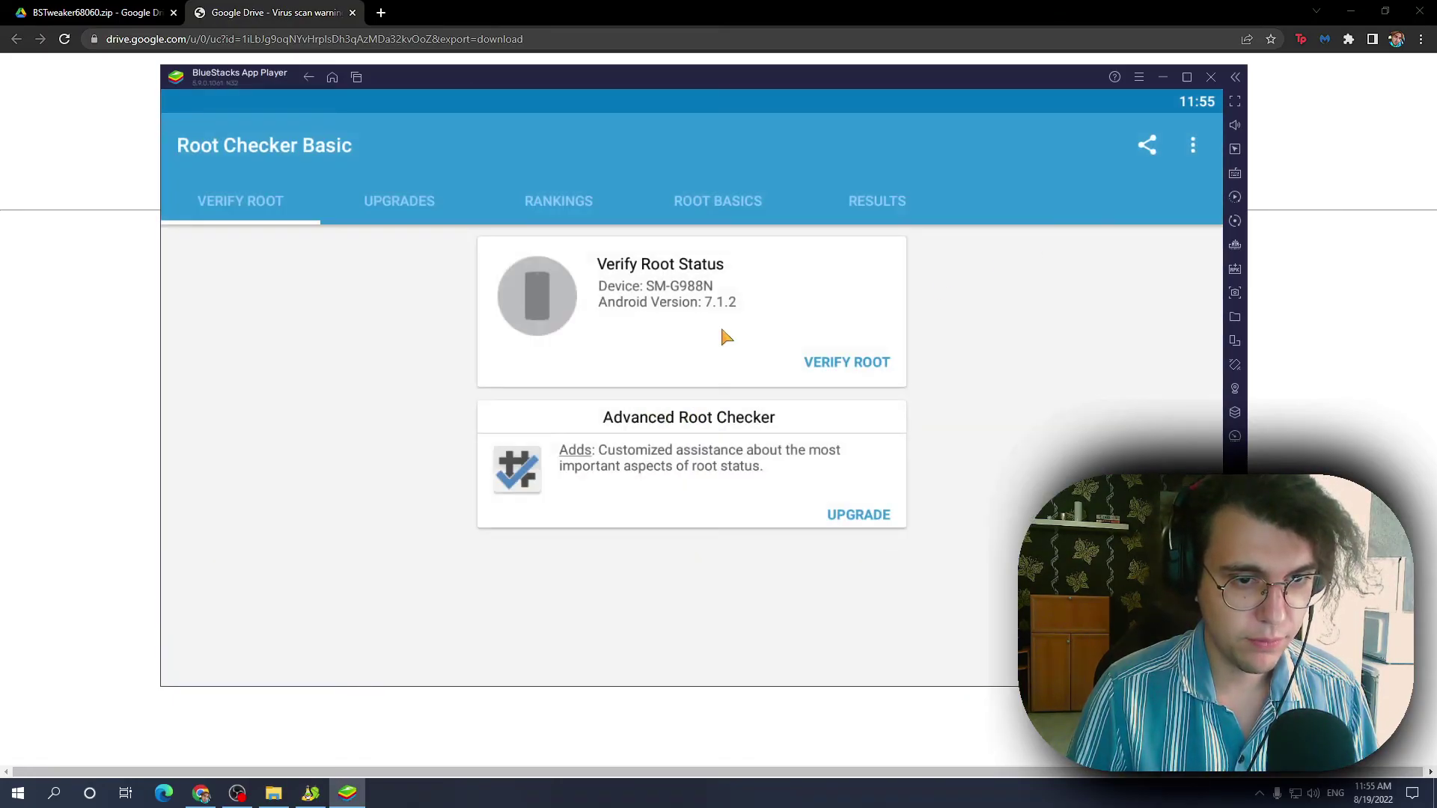
{"action": "left_click", "coordinate": [867, 363]}
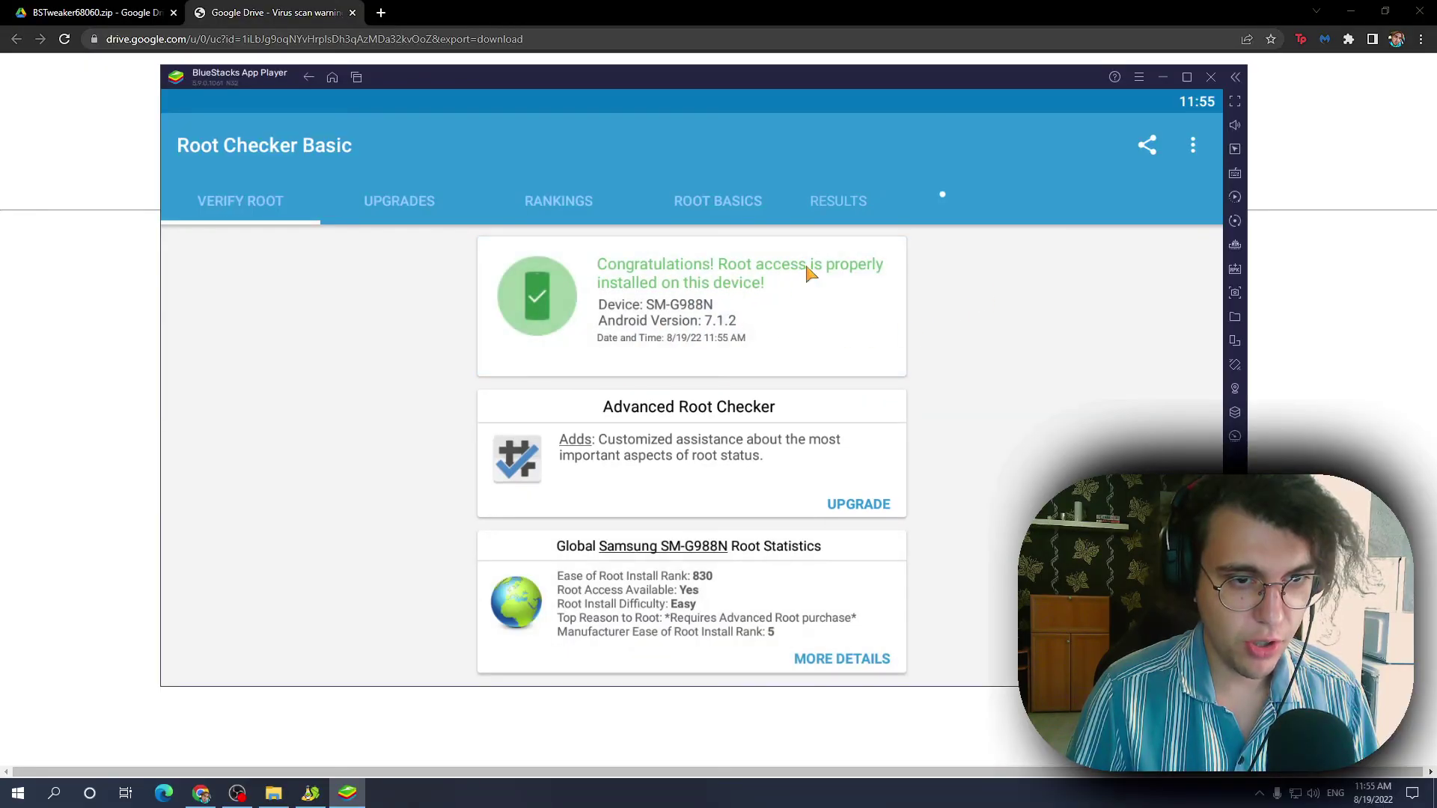